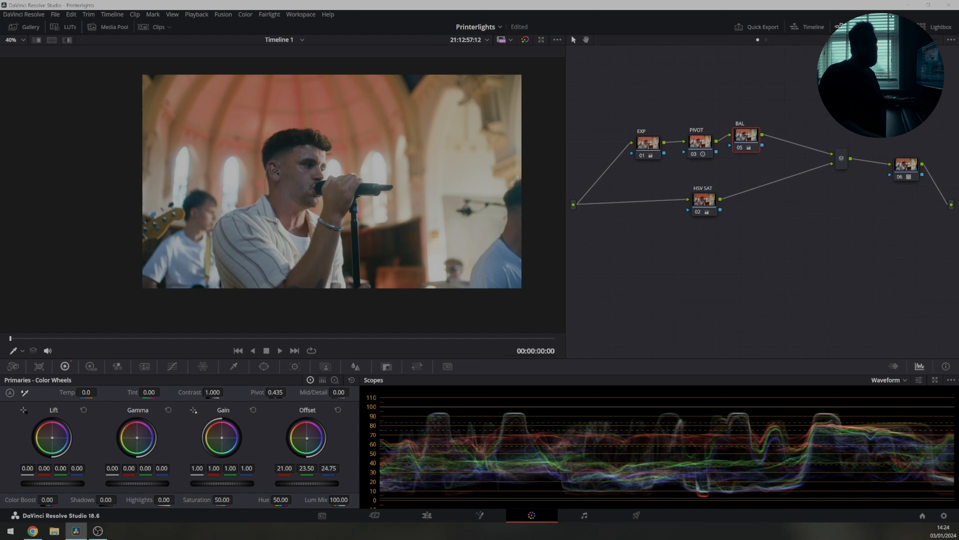
Step: Apply the Node Setup still from the Utility gallery album to clip C0007.MP4
left_click_drag(842, 158, 810, 162)
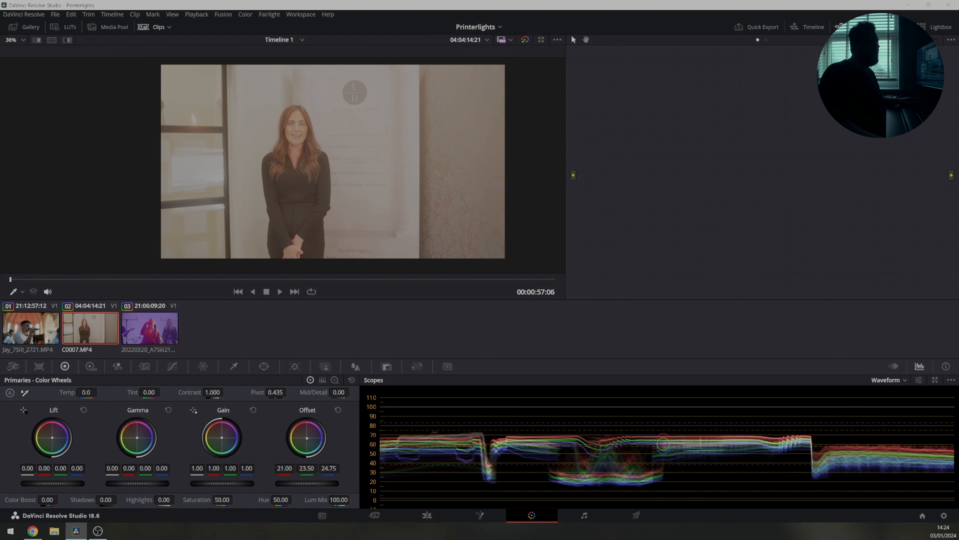
left_click_drag(335, 162, 328, 163)
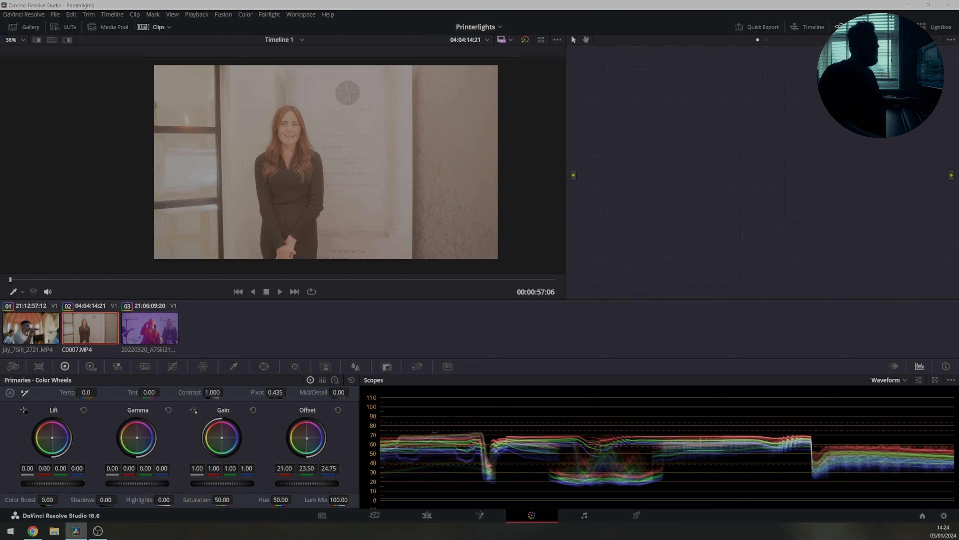
left_click(24, 27)
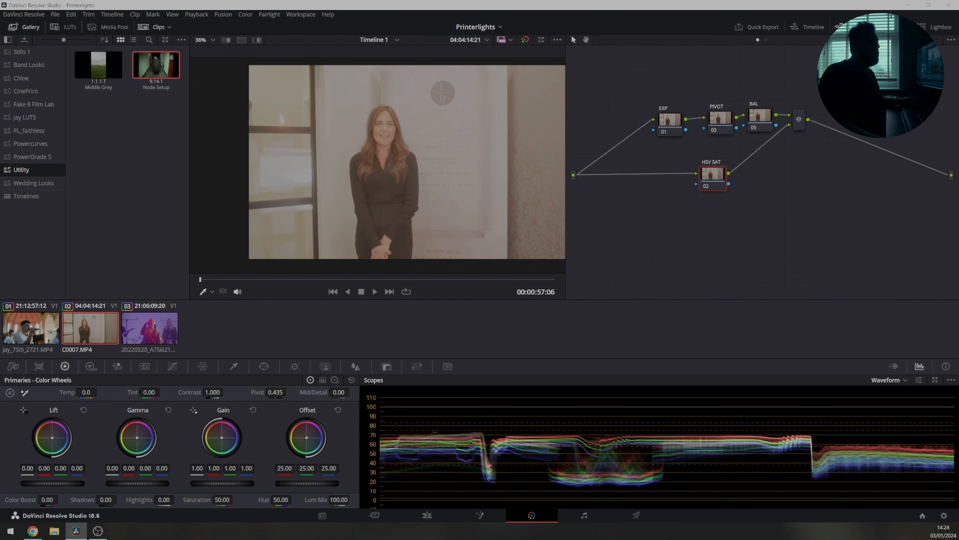
Step: Add a serial node after the parallel mixer, apply the 3510_DWG_to_DWG_v2 LUT to it and tidy the node layout
left_click(64, 27)
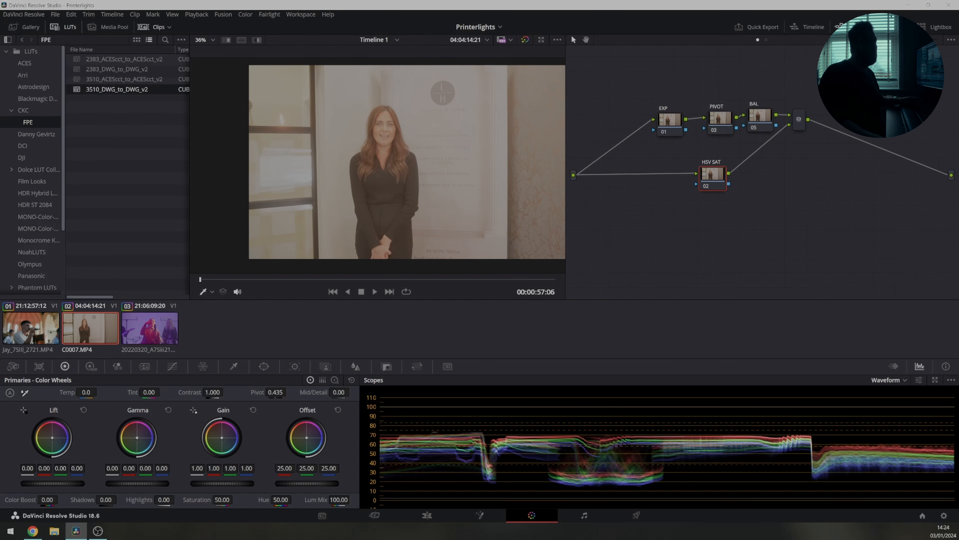
left_click(798, 119)
key("alt+s")
left_click_drag(94, 89, 843, 122)
left_click(155, 27)
left_click(64, 27)
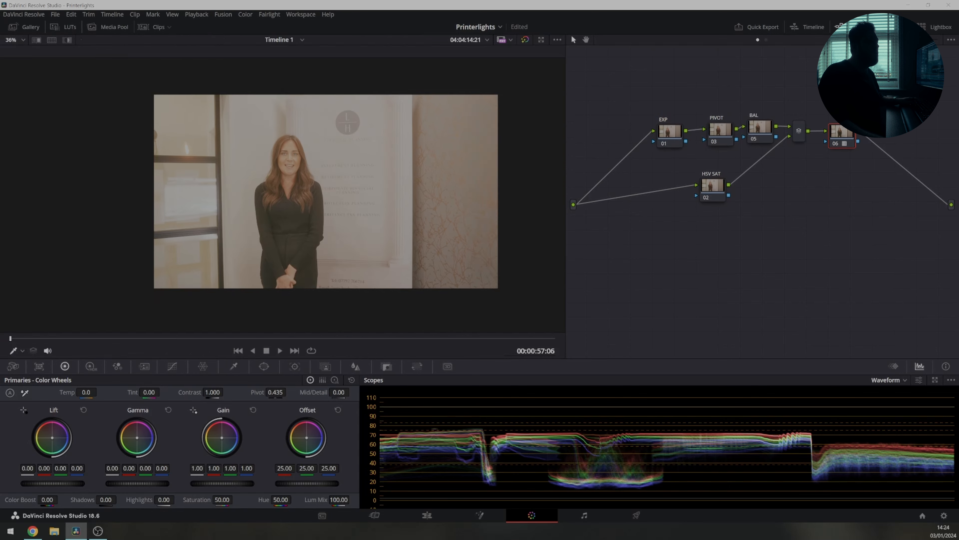
left_click_drag(841, 132, 859, 140)
left_click_drag(712, 185, 707, 185)
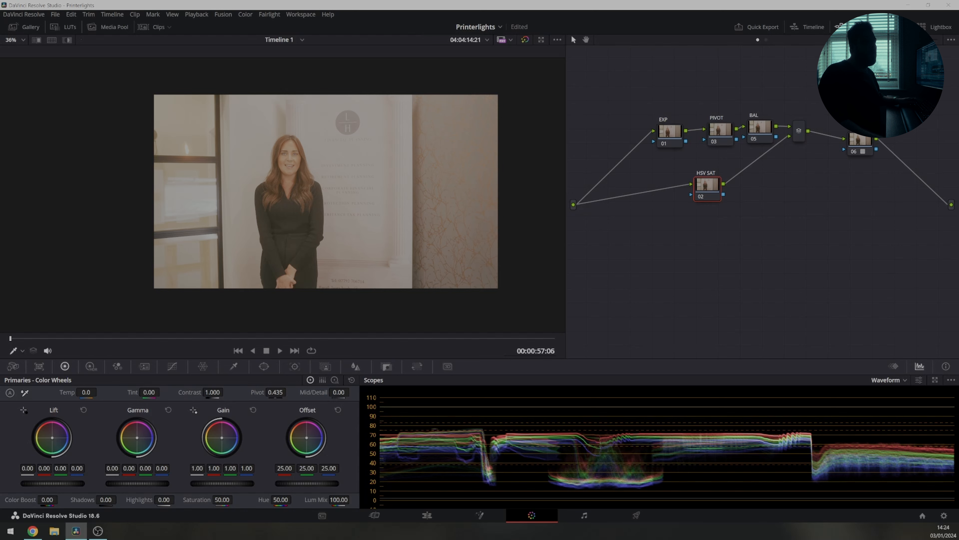
Step: Set the EXP node's gamma to Linear and lower its master Gain to 0.77
right_click(668, 135)
mouse_move(699, 251)
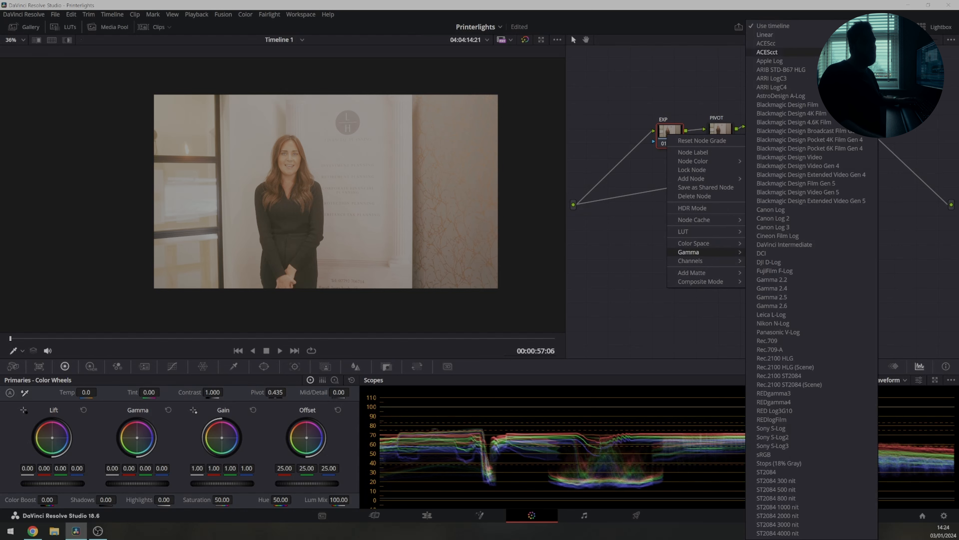
left_click(766, 43)
right_click(670, 133)
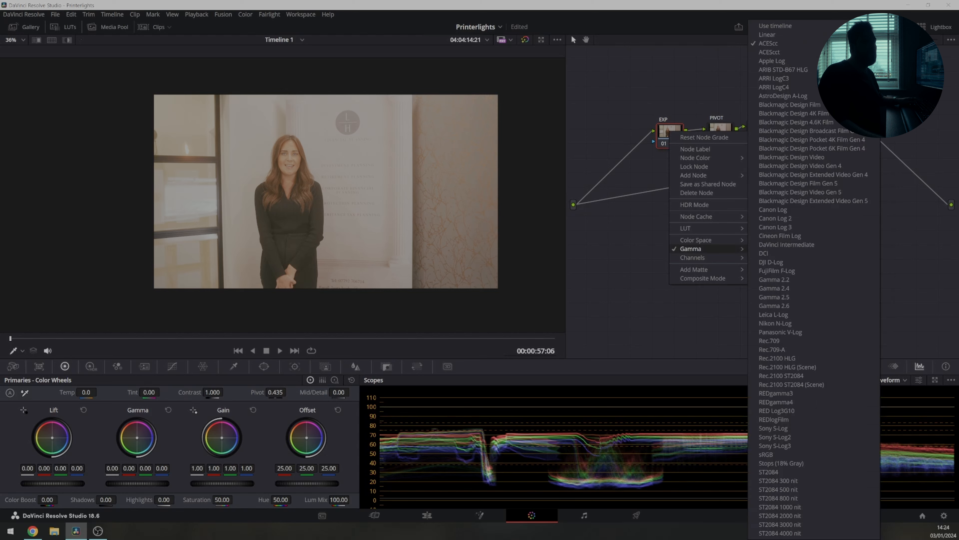
left_click(767, 35)
left_click_drag(222, 483, 205, 484)
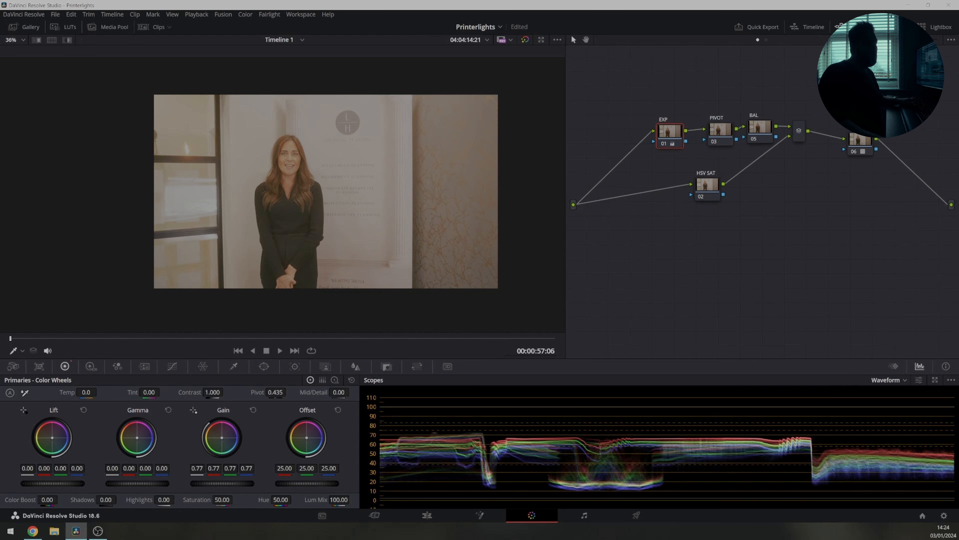
Step: With the BAL node selected, open the scopes in a floating window and examine where the woman's black clothing falls on the waveform
left_click(760, 130)
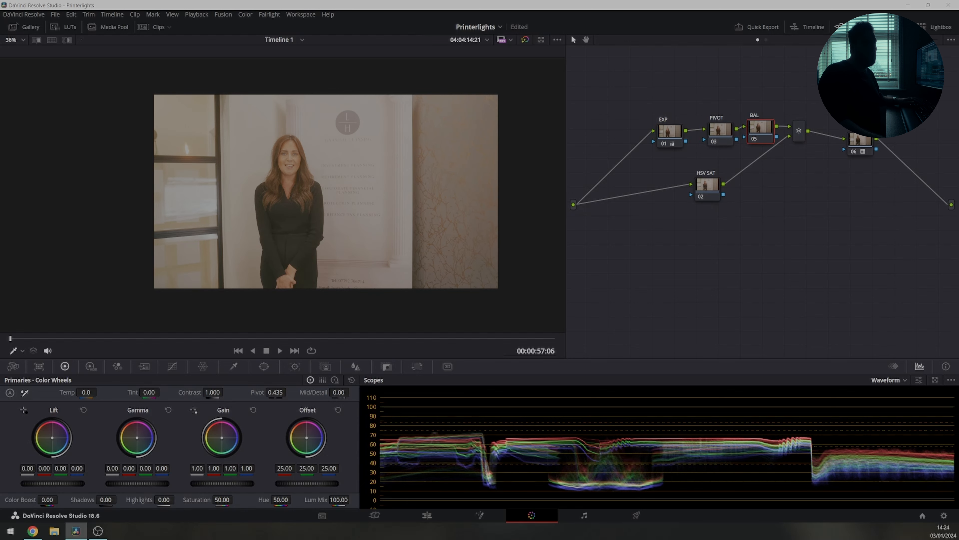
left_click(935, 380)
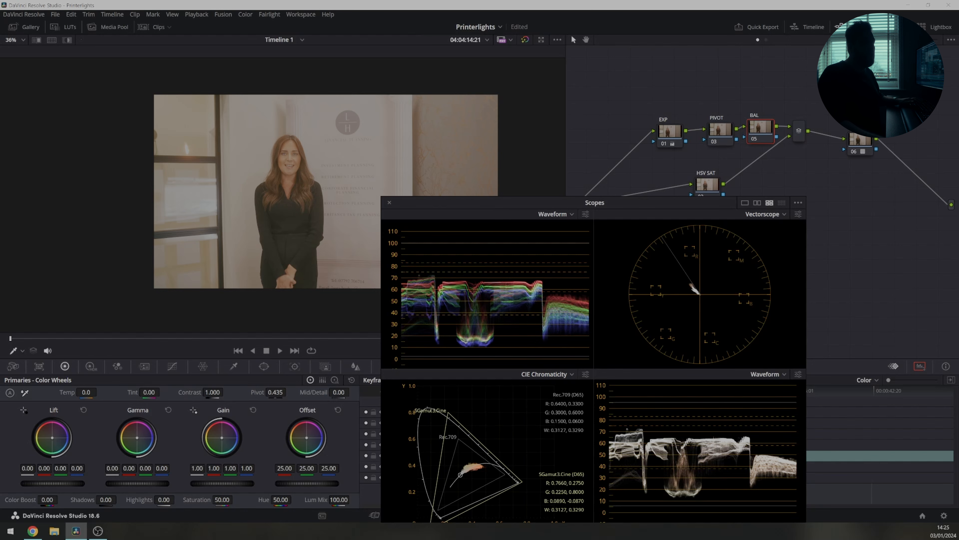
scroll(292, 227, "up", 3)
scroll(328, 200, "up", 4)
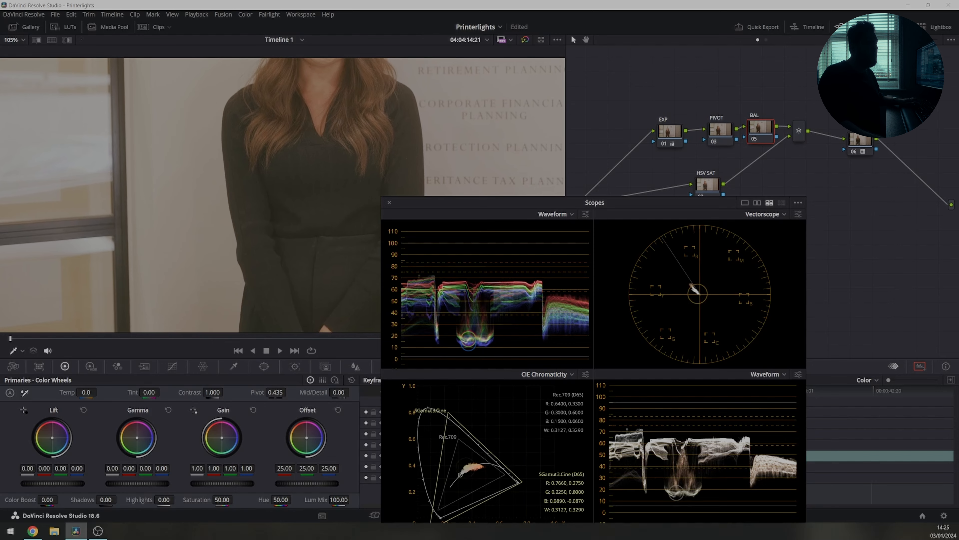
scroll(289, 208, "up", 4)
scroll(283, 196, "down", 2)
scroll(235, 227, "down", 3)
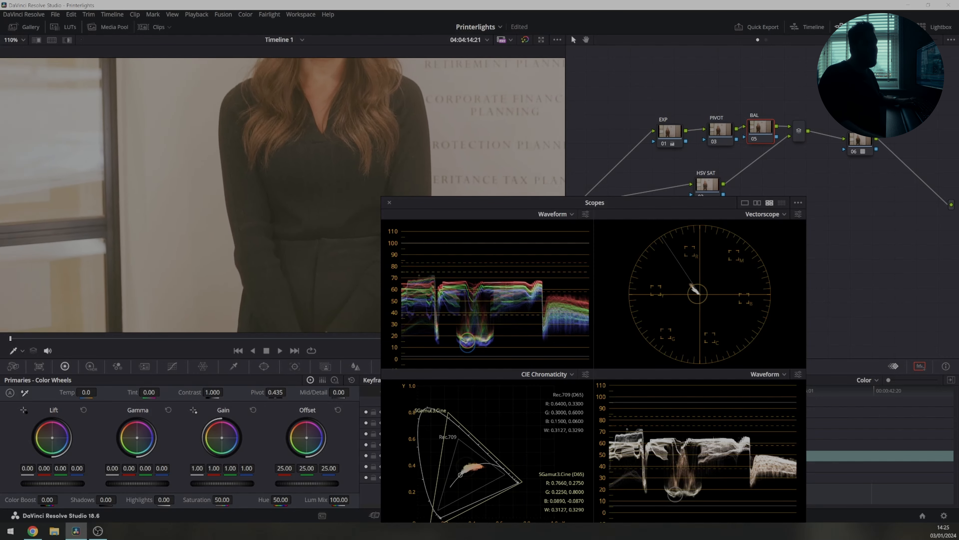
scroll(232, 212, "down", 2)
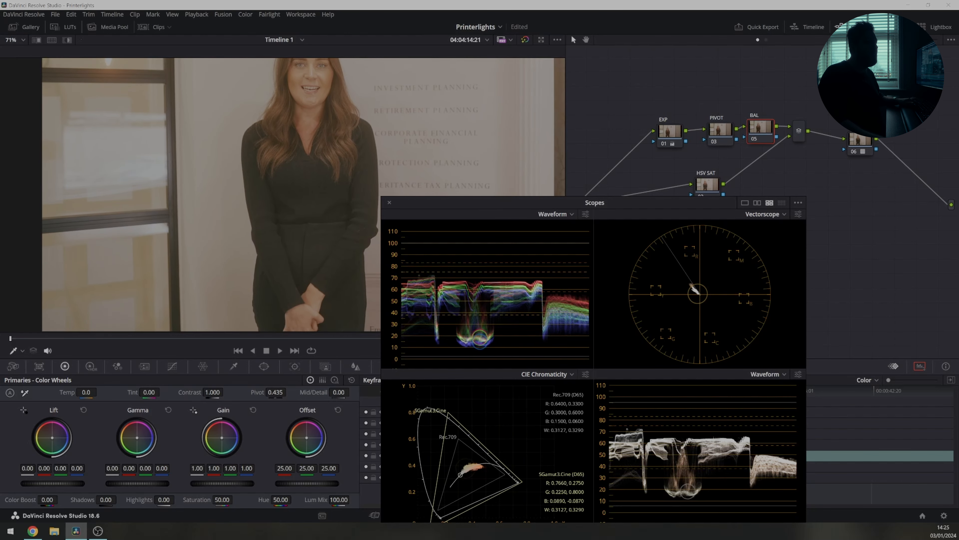
left_click_drag(310, 227, 295, 236)
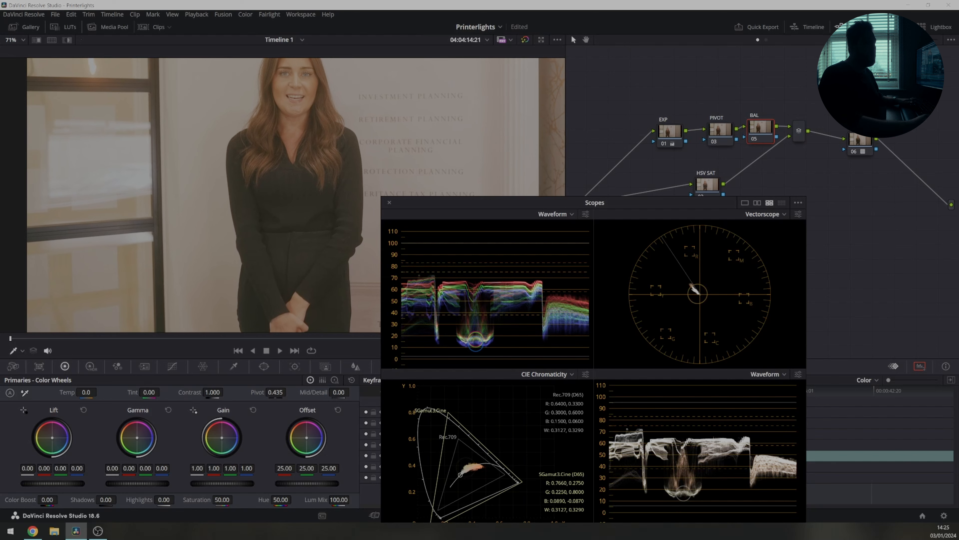
Step: Lower the BAL node's red offset to 22.00 and green offset to 24.00, and check the image full screen
key("4")
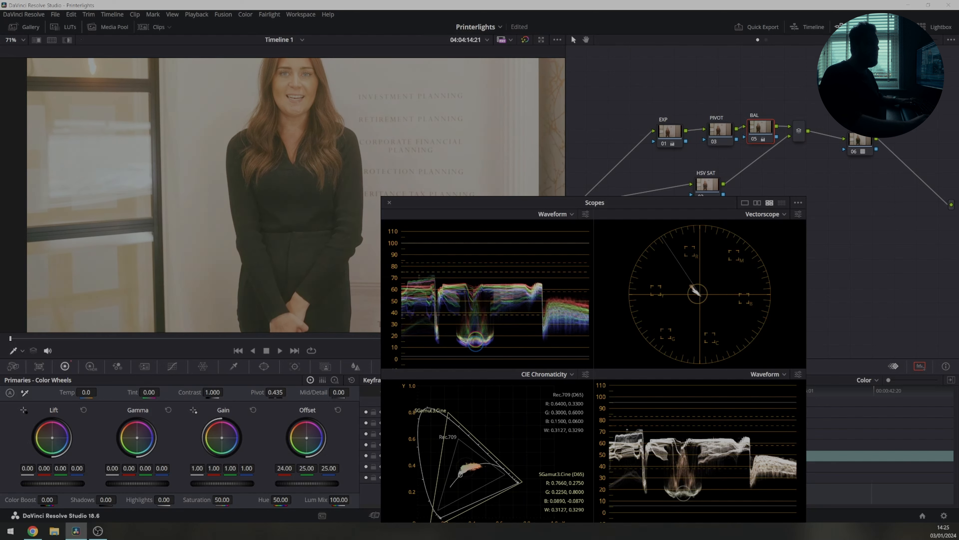
key("4")
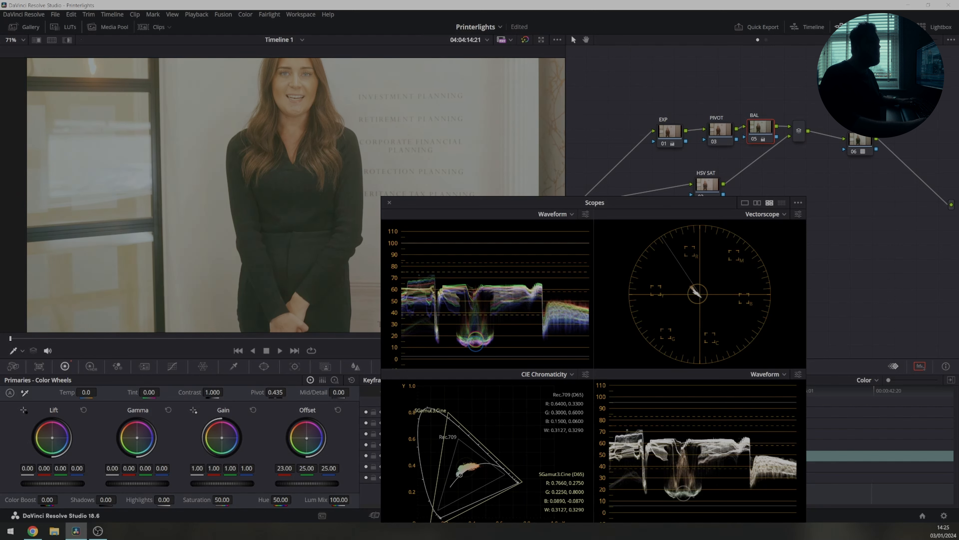
key("4")
key("5")
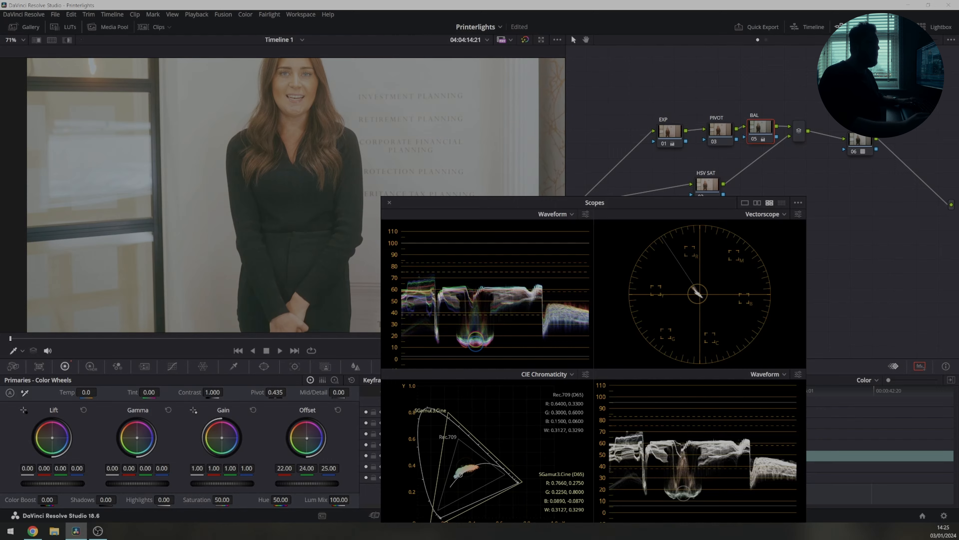
key("ctrl+f")
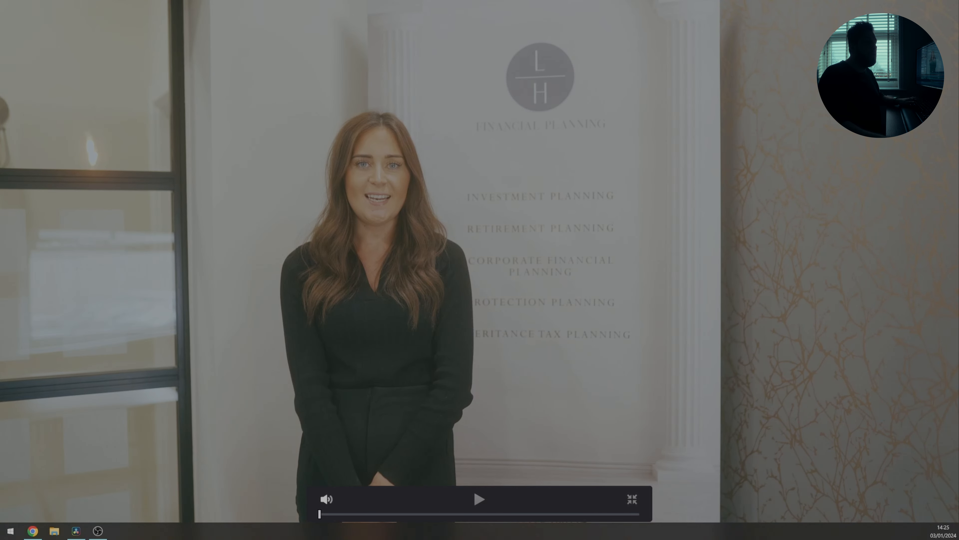
key("Escape")
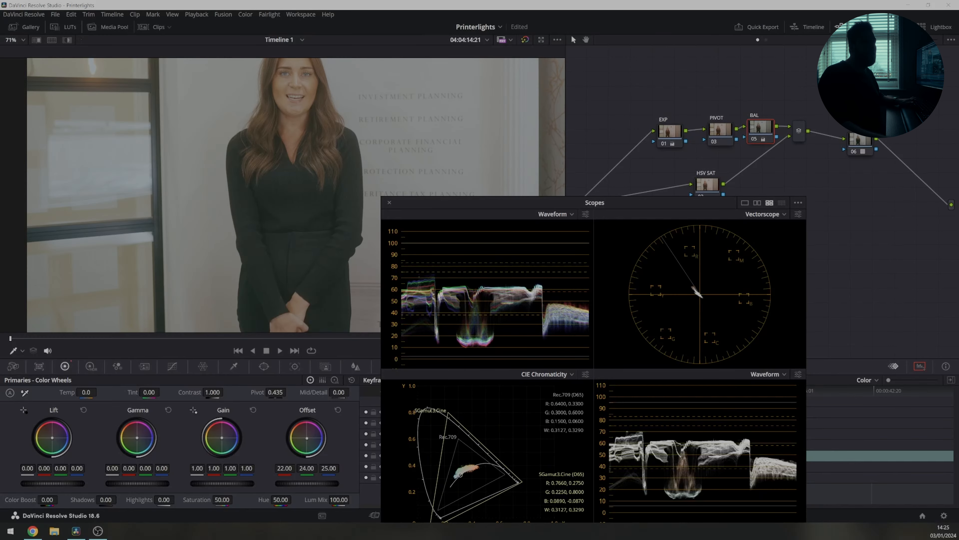
Step: Set the PIVOT node's contrast to 1.198 and pivot to 0.290, and compare the image with the node off and on
scroll(297, 302, "down", 1)
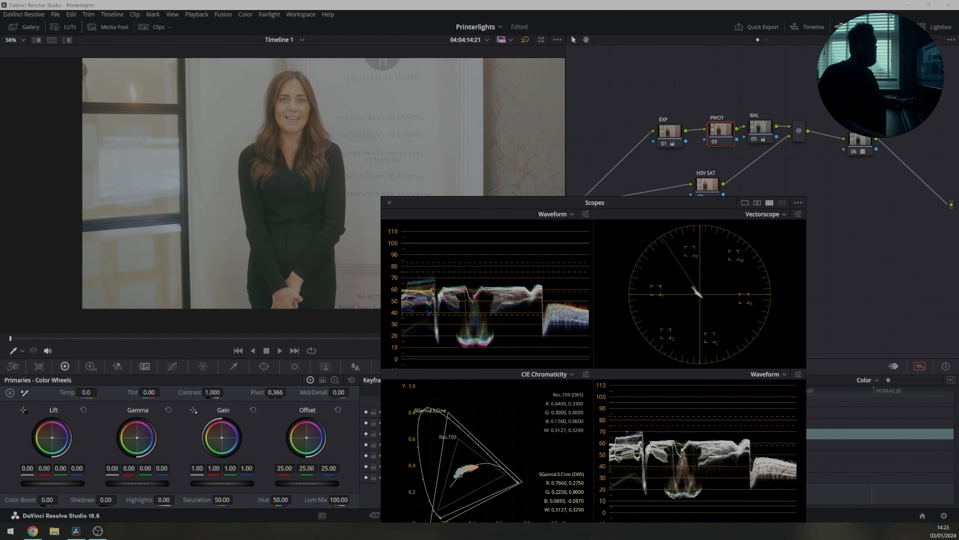
left_click_drag(212, 392, 264, 392)
key("ctrl+f")
key("ctrl+d")
key("ctrl+d")
key("ctrl+f")
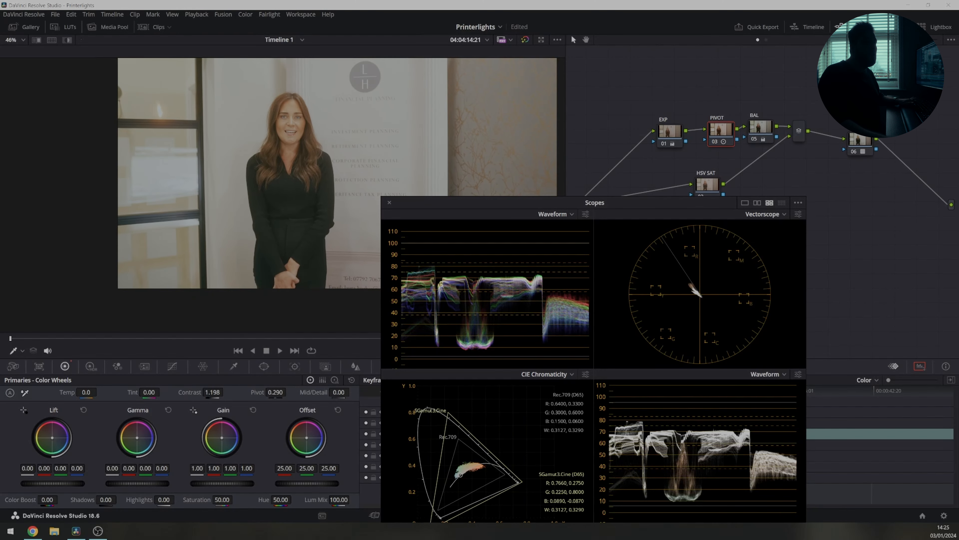
Step: Lower the BAL node's red offset to 20.50 and green offset to 22.50, and review the image full screen
key("alt+shift+apostrophe")
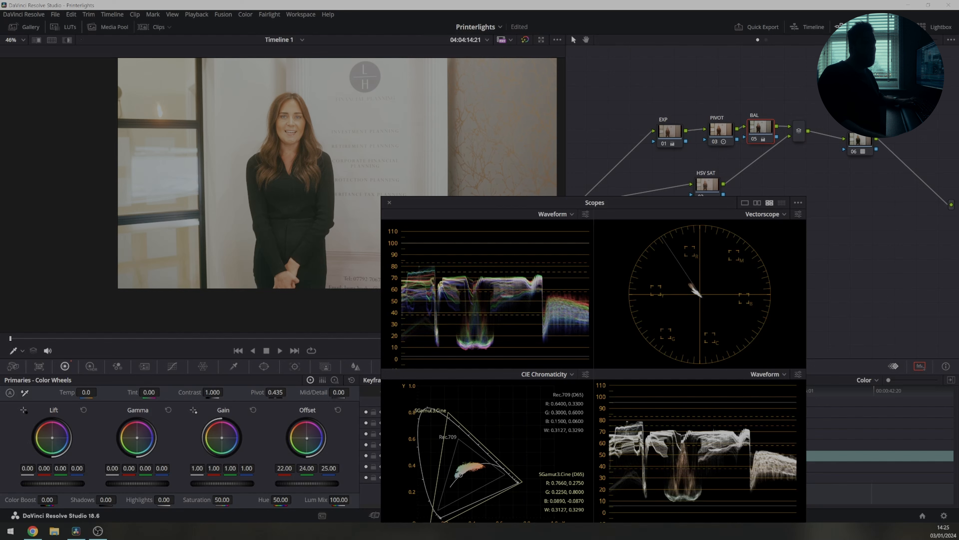
key("KP_4")
key("KP_5")
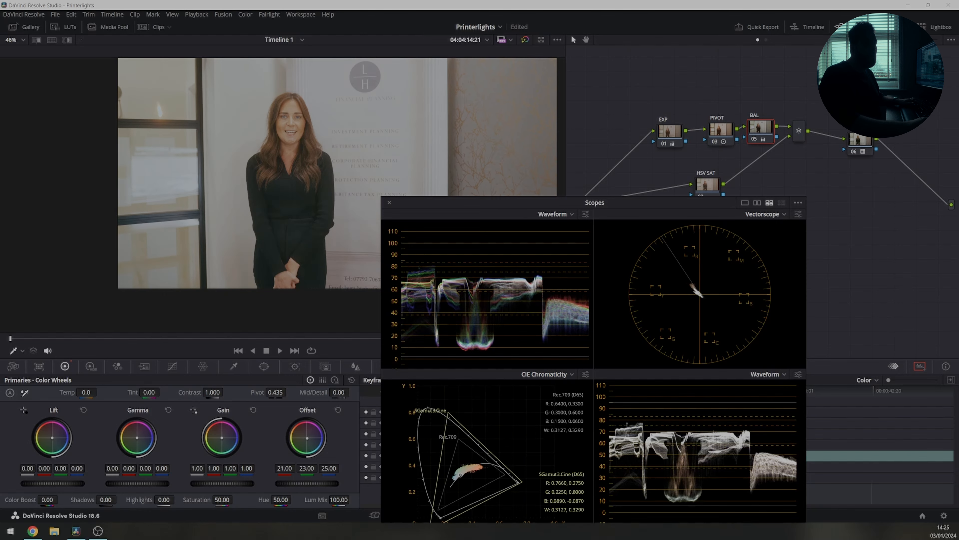
key("KP_4")
key("KP_5")
key("p")
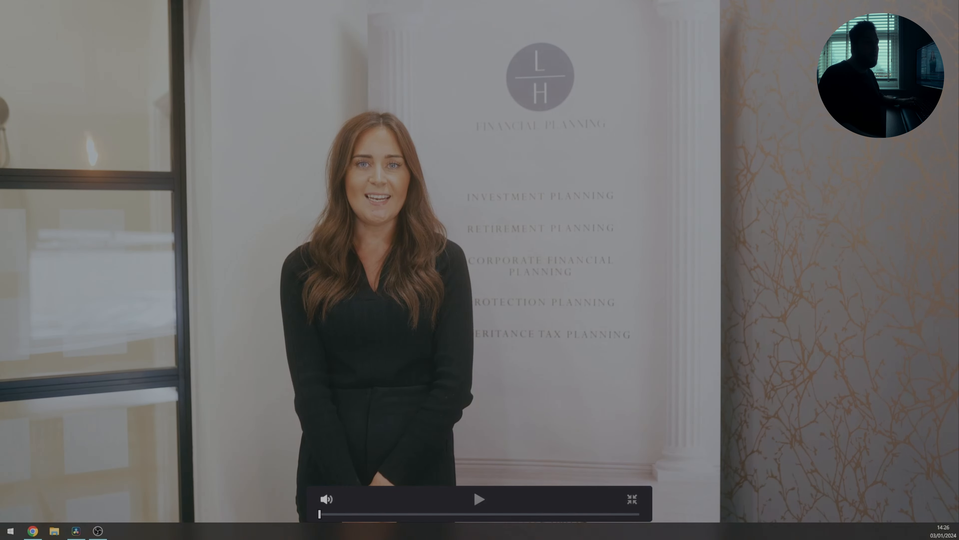
key("p")
Step: Try a red offset of 19.50 and a blue offset of 24.00 on the BAL node, view it full screen and undo it
key("KP_4")
key("KP_4")
key("KP_6")
key("KP_6")
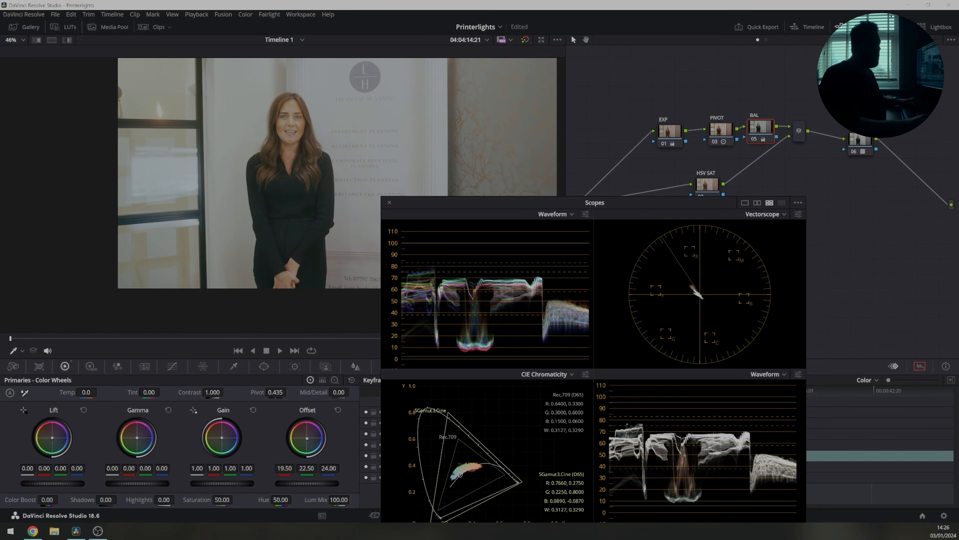
key("p")
key("p")
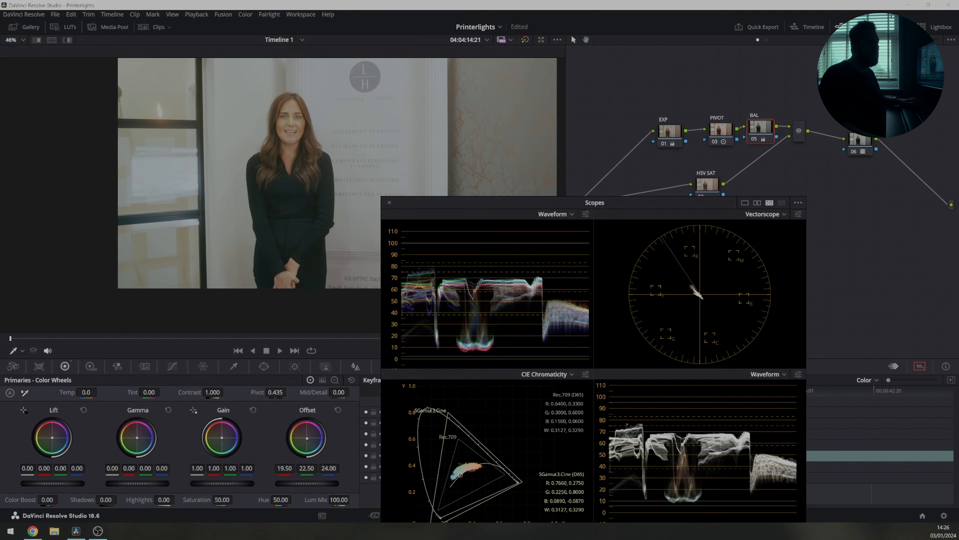
key("ctrl+z")
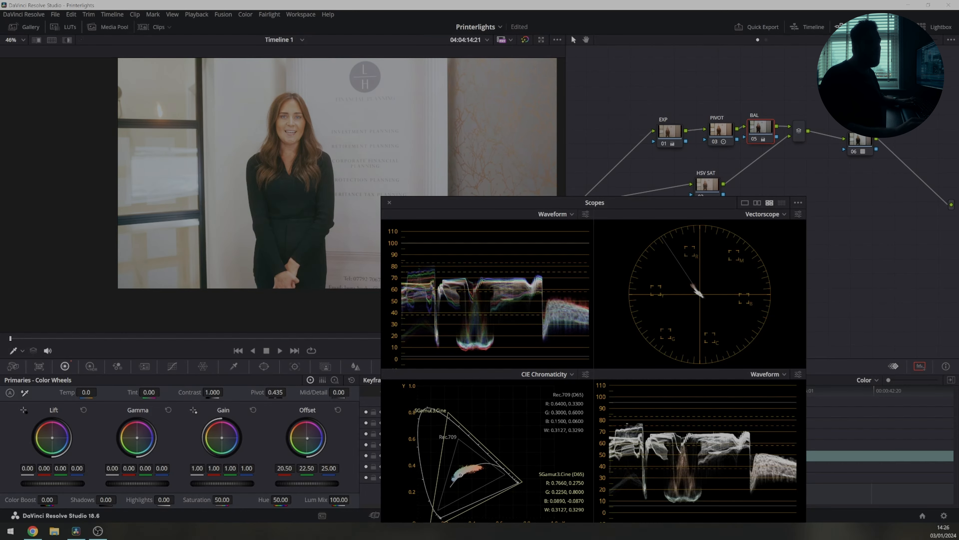
Step: Lower only the BAL node's red offset to 19.50 and check the image full screen
key("KP_4")
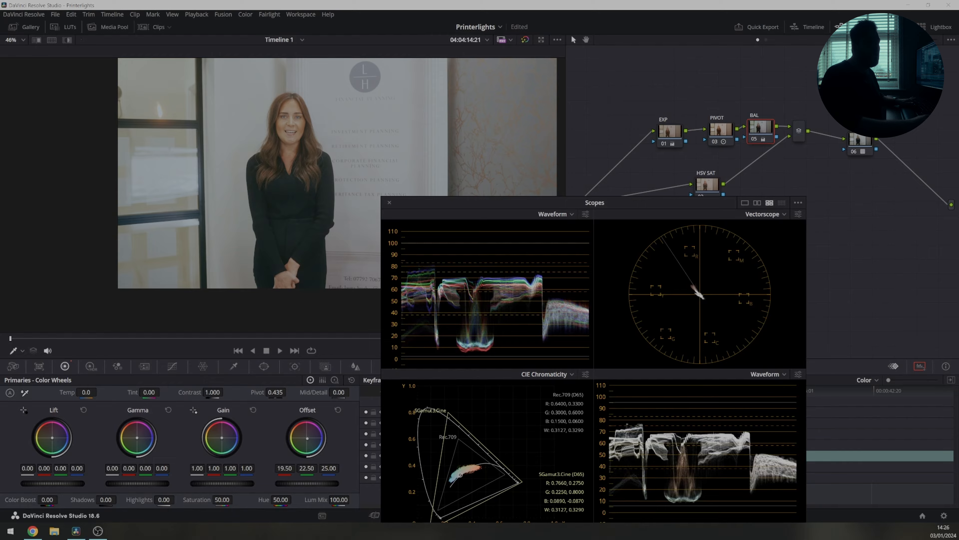
key("p")
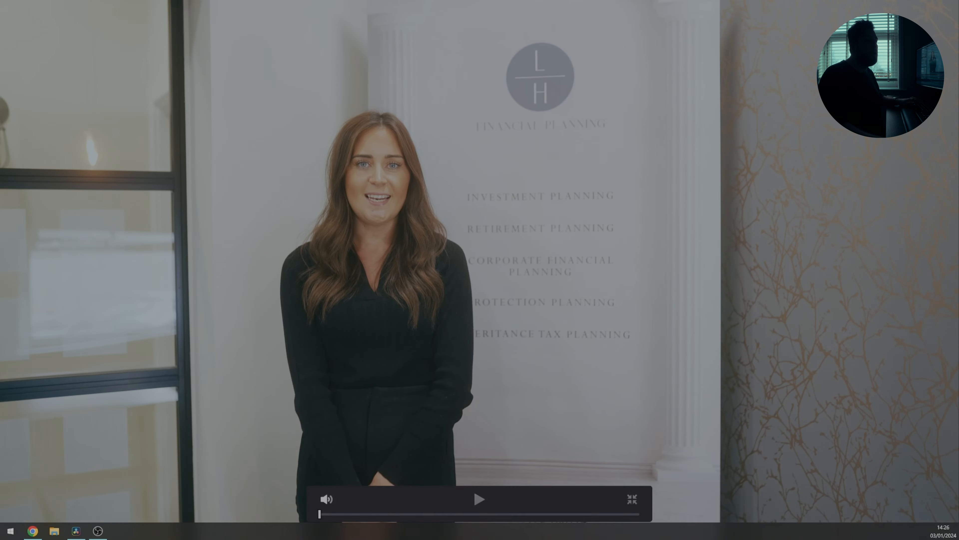
key("p")
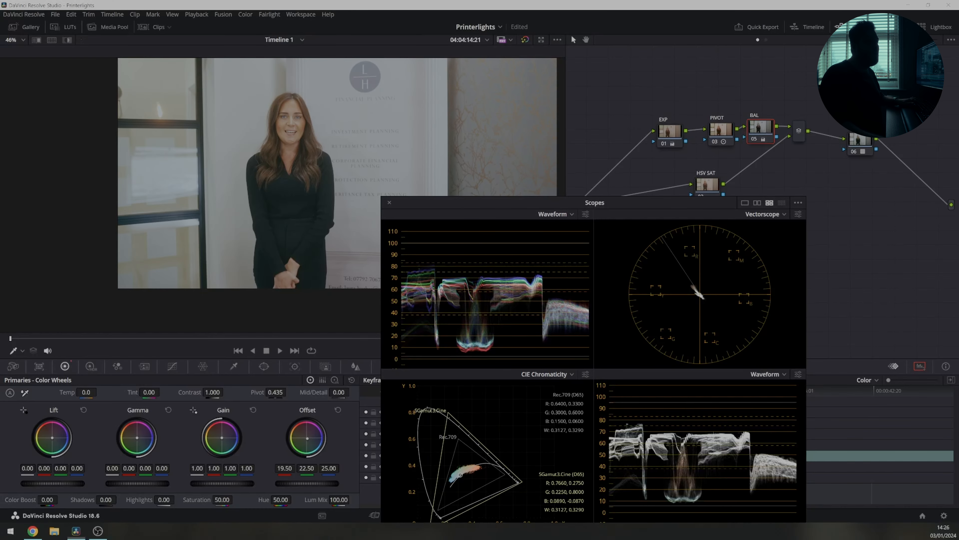
Step: Reposition the floating scopes window so that it clears the HSV SAT node and most of the viewer image
left_click_drag(594, 202, 645, 192)
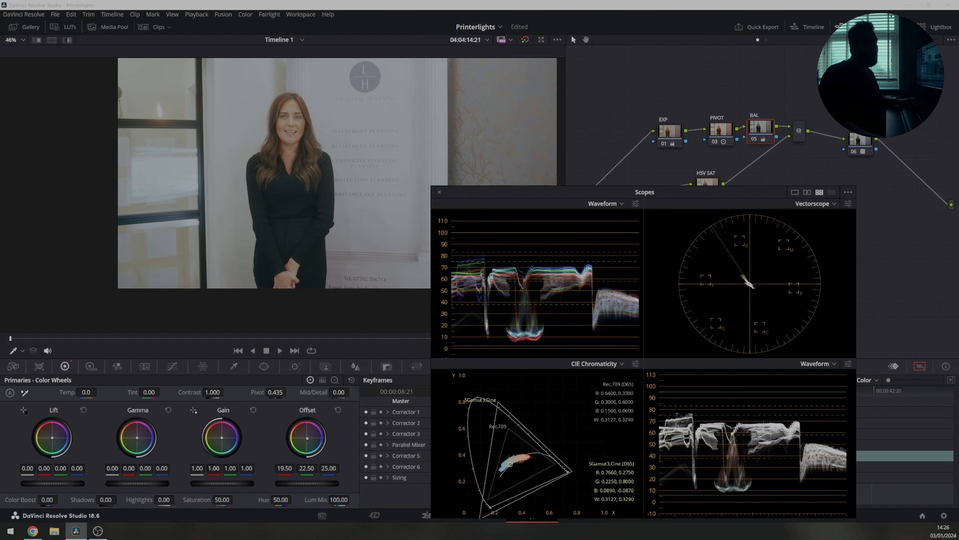
scroll(263, 135, "up", 2)
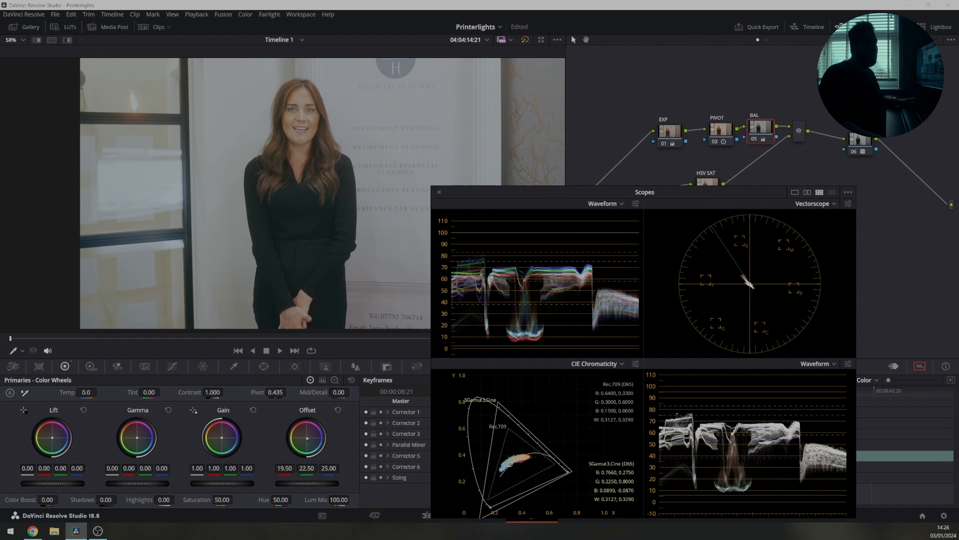
left_click_drag(645, 192, 624, 187)
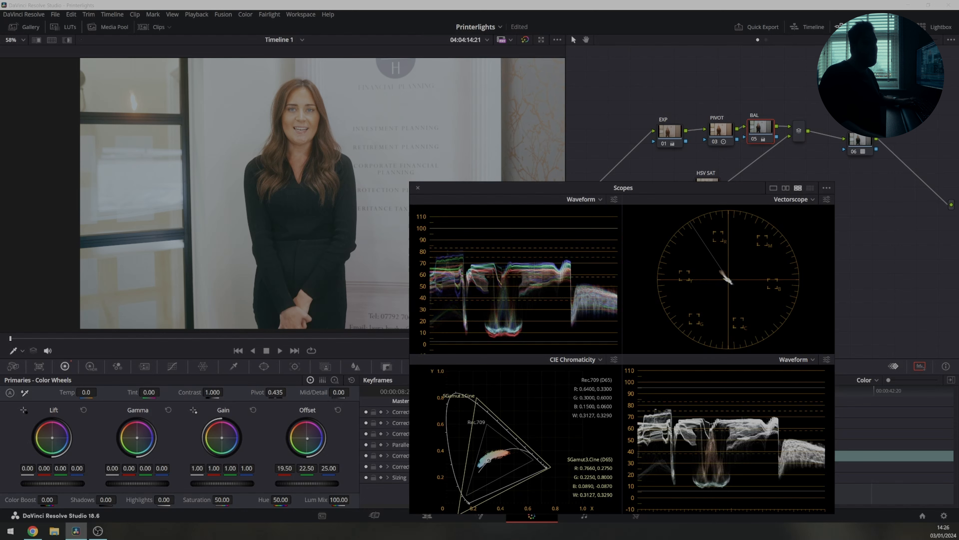
left_click_drag(624, 187, 666, 229)
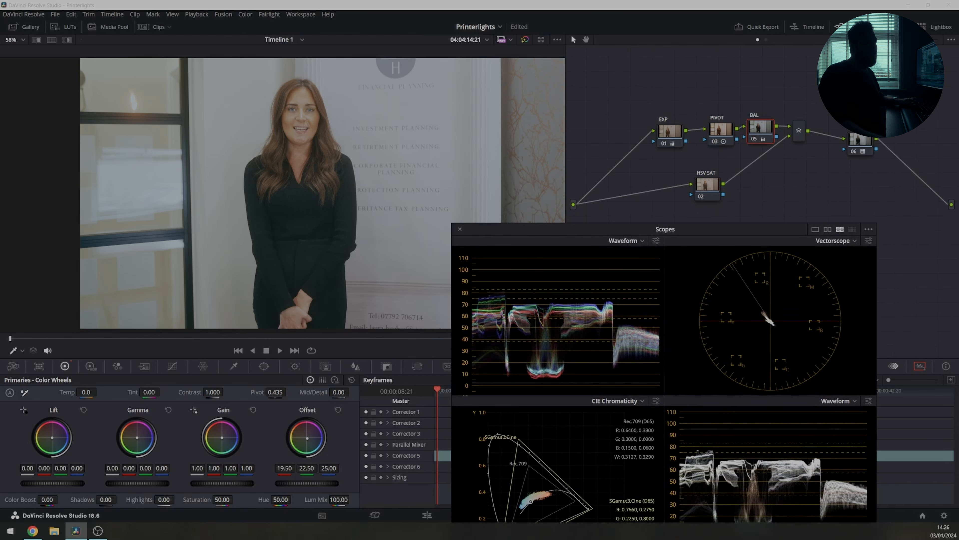
Step: Set the HSV SAT node's gamma to 0.02 and gain to 0.97, with the whole frame in view
right_click(701, 191)
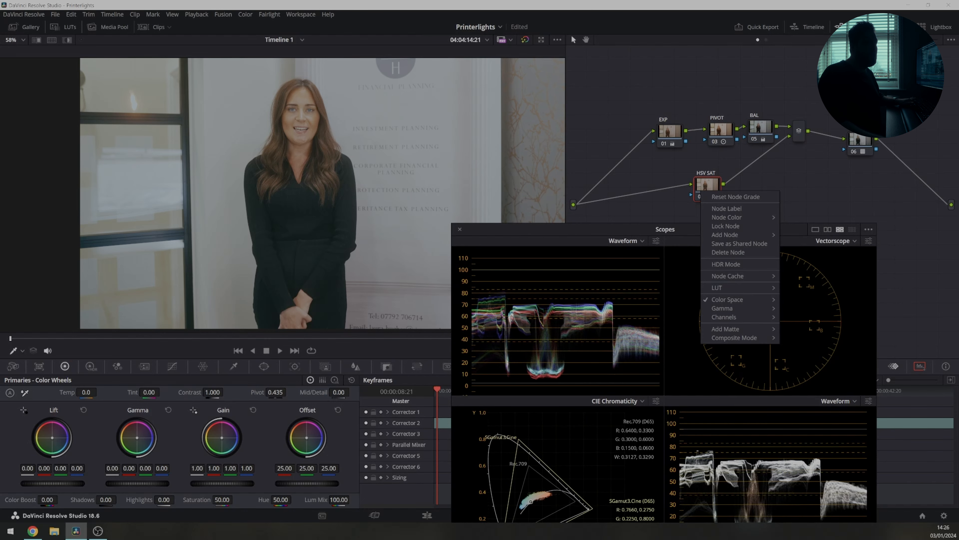
key("Escape")
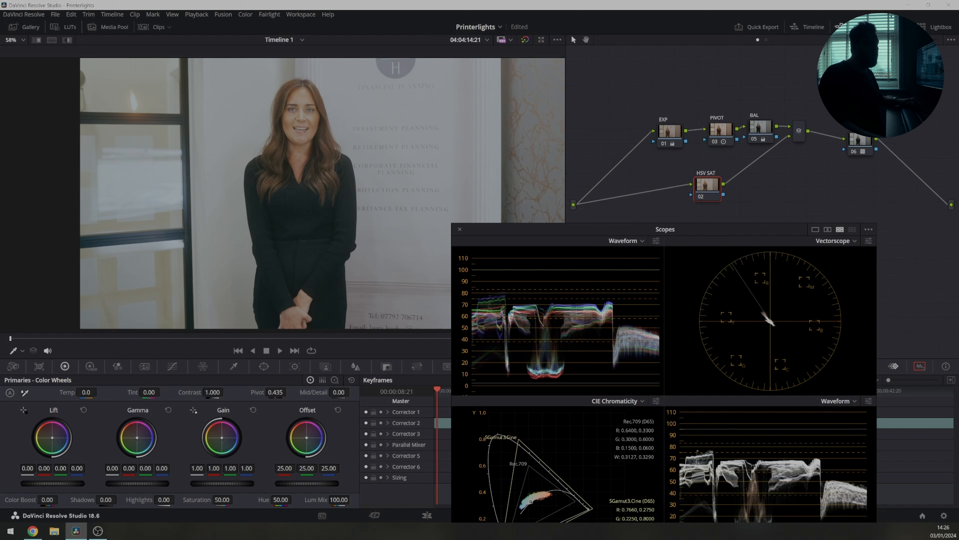
left_click_drag(138, 483, 143, 484)
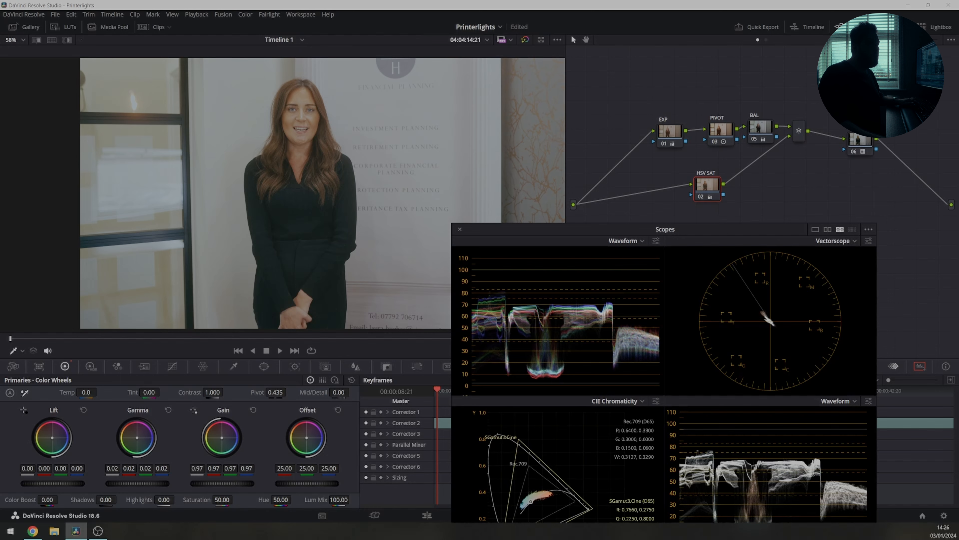
scroll(430, 181, "down", 2)
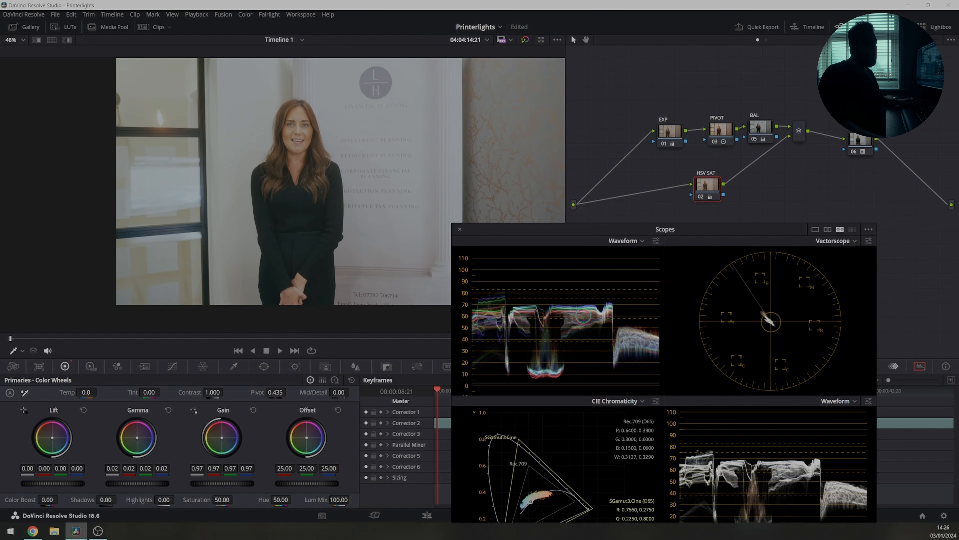
scroll(401, 181, "down", 3)
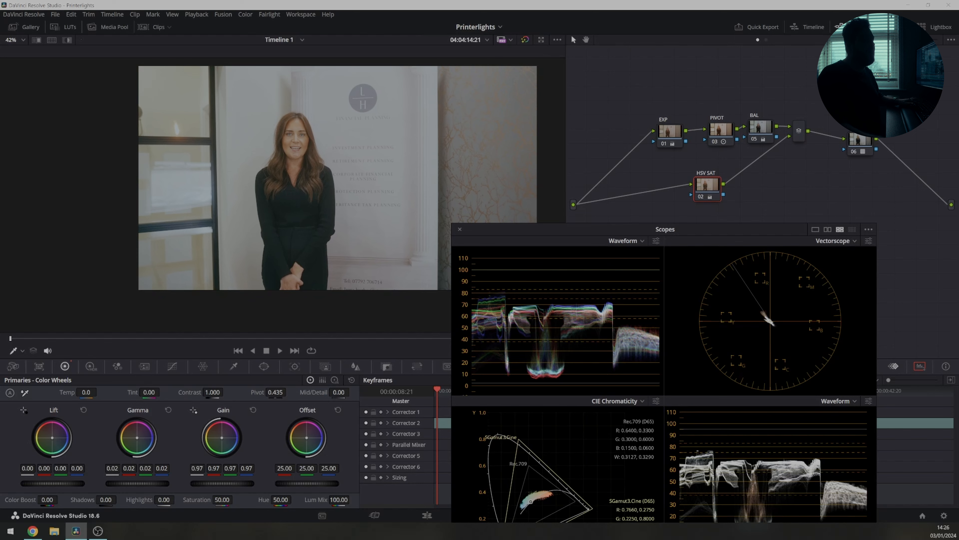
Step: Spread the EXP, PIVOT and BAL nodes apart and move node 06 further away from the parallel mixer
left_click_drag(670, 132, 655, 127)
left_click_drag(721, 130, 758, 114)
left_click(707, 185)
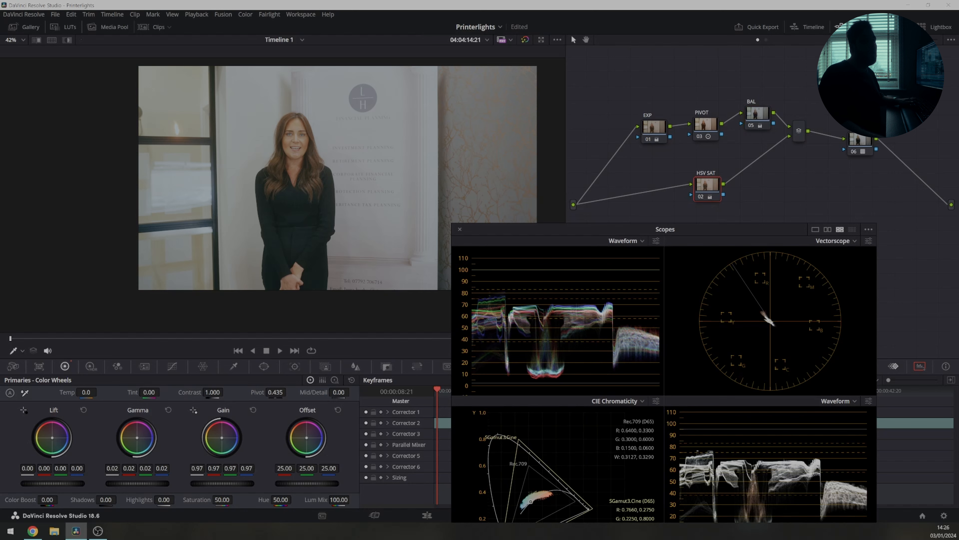
left_click(860, 142)
key("ctrl+d")
left_click_drag(860, 142, 879, 150)
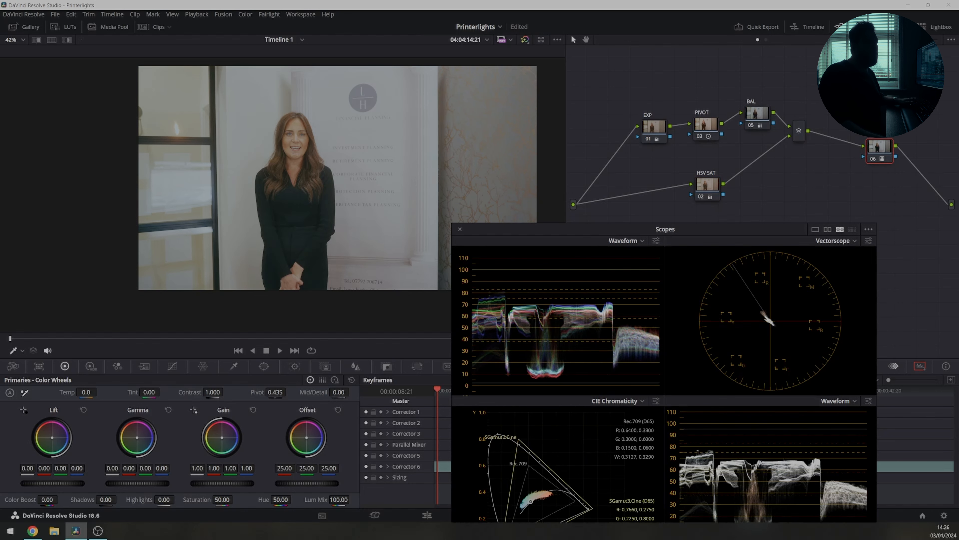
Step: Compare the interview image with all color grades bypassed and re-enabled
left_click(525, 40)
left_click(524, 39)
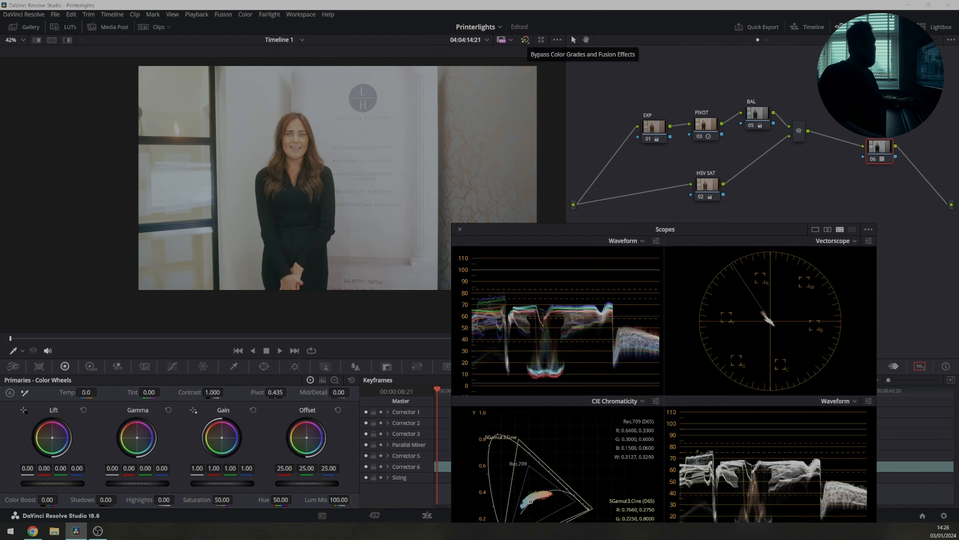
scroll(295, 282, "up", 1)
scroll(295, 281, "up", 1)
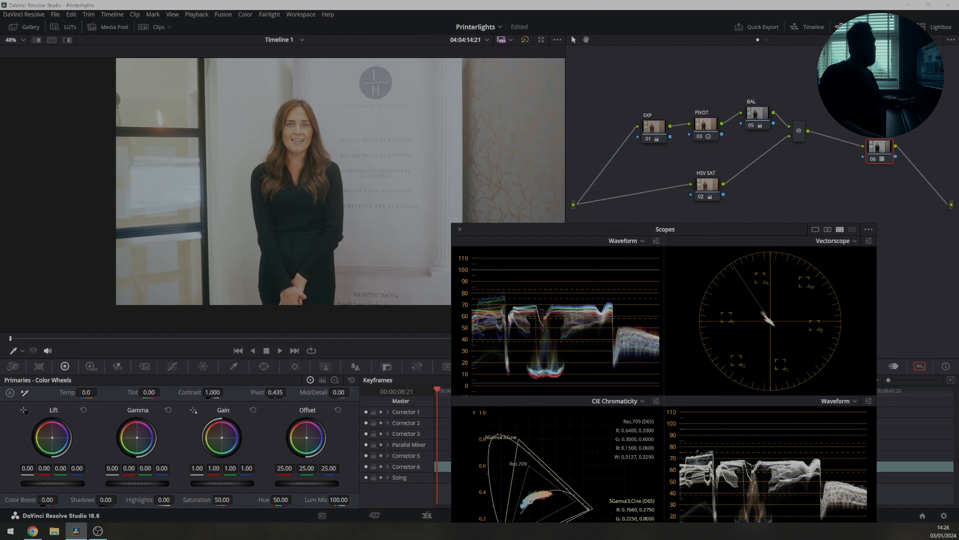
Step: Adjust the EXP node's master gain to 0.83
left_click(654, 127)
left_click_drag(222, 483, 236, 483)
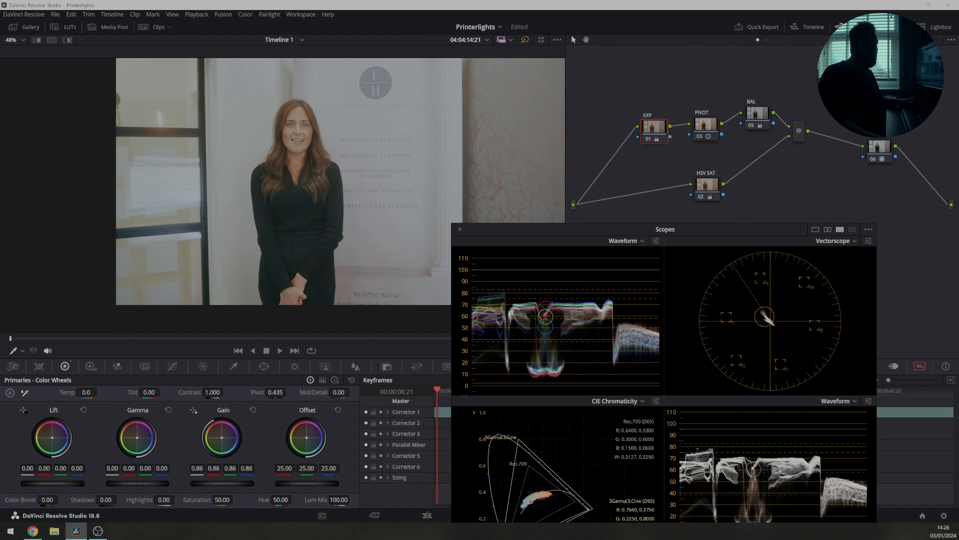
left_click_drag(222, 483, 217, 483)
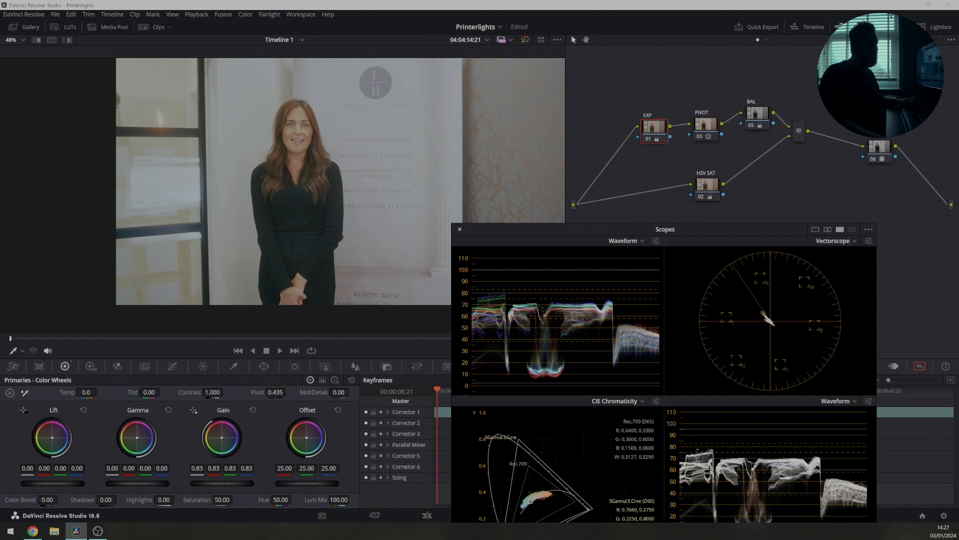
Step: Close the floating scopes, reframe the interview image in the viewer and reopen the scopes
left_click(459, 230)
left_click_drag(400, 227, 384, 238)
left_click(935, 379)
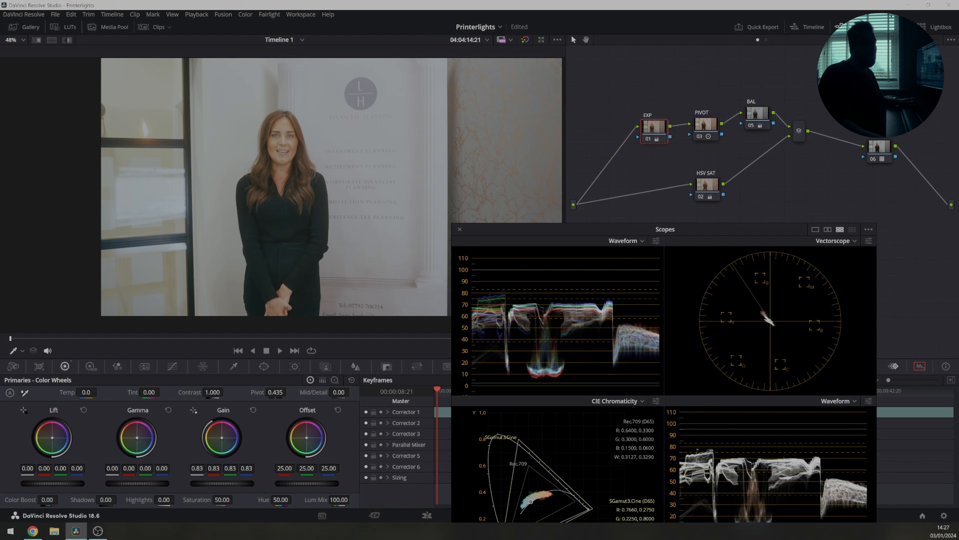
Step: Try the vectorscope's 2x zoom and turn it off again
left_click(869, 241)
left_click(781, 342)
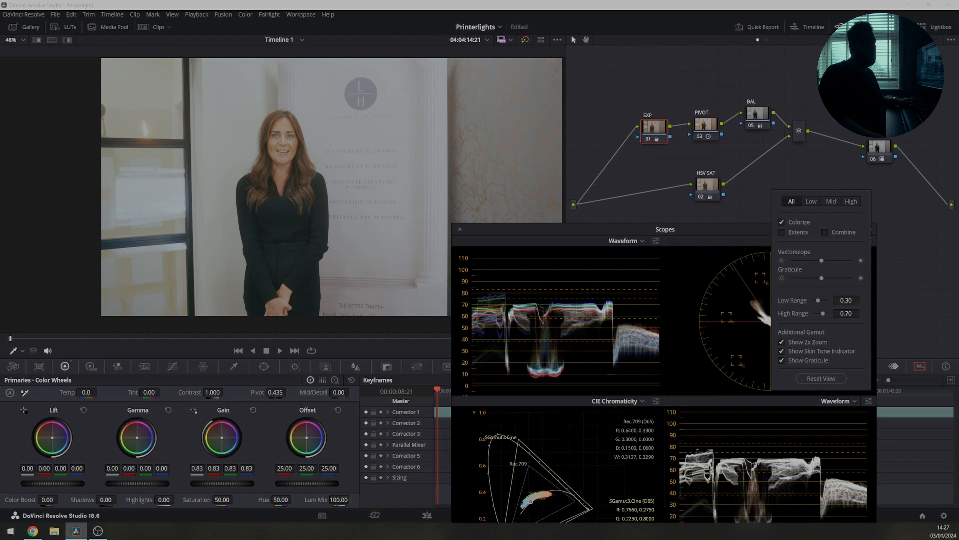
left_click(781, 341)
Step: Reposition the scopes to inspect the woman's black clothing up close, and close them to review the whole frame
left_click_drag(710, 229, 680, 160)
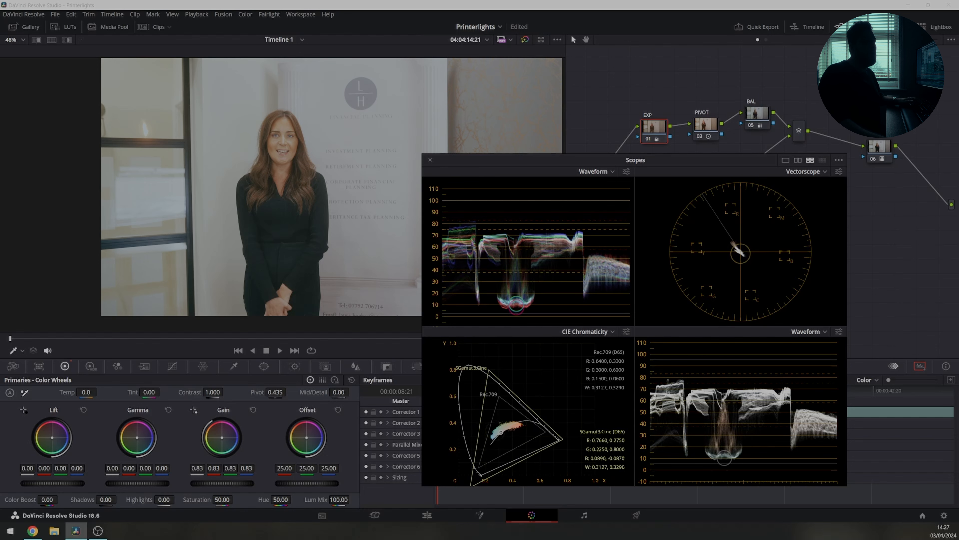
scroll(282, 204, "up", 8)
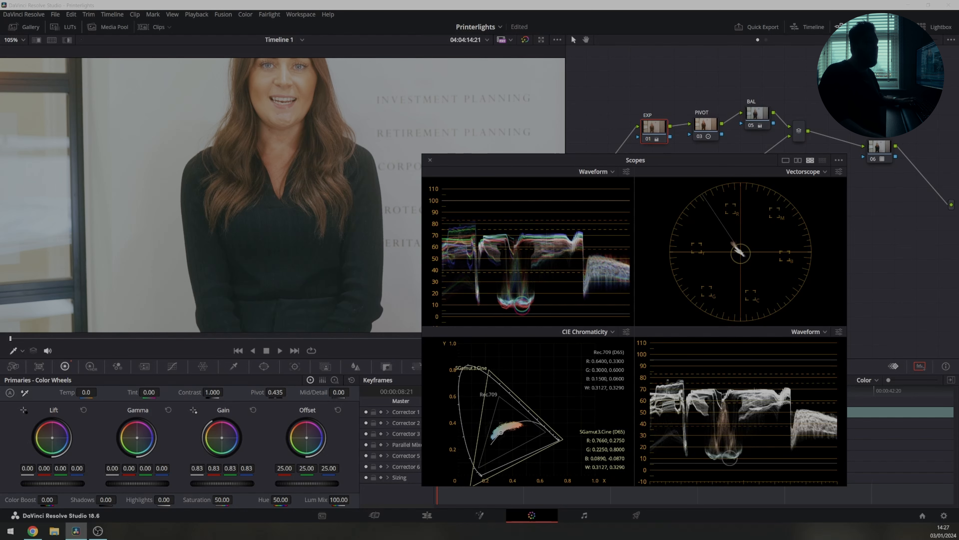
scroll(282, 195, "down", 5)
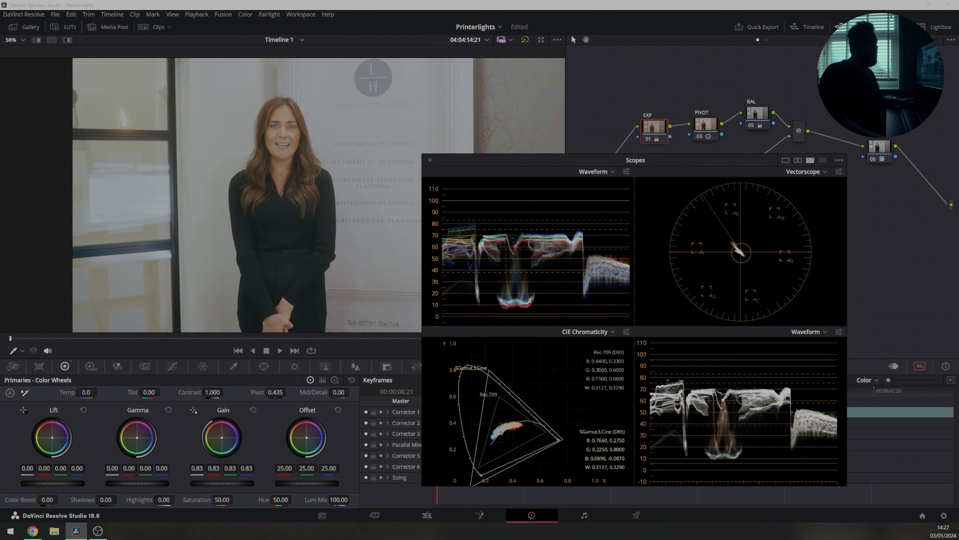
left_click(429, 160)
scroll(366, 189, "down", 2)
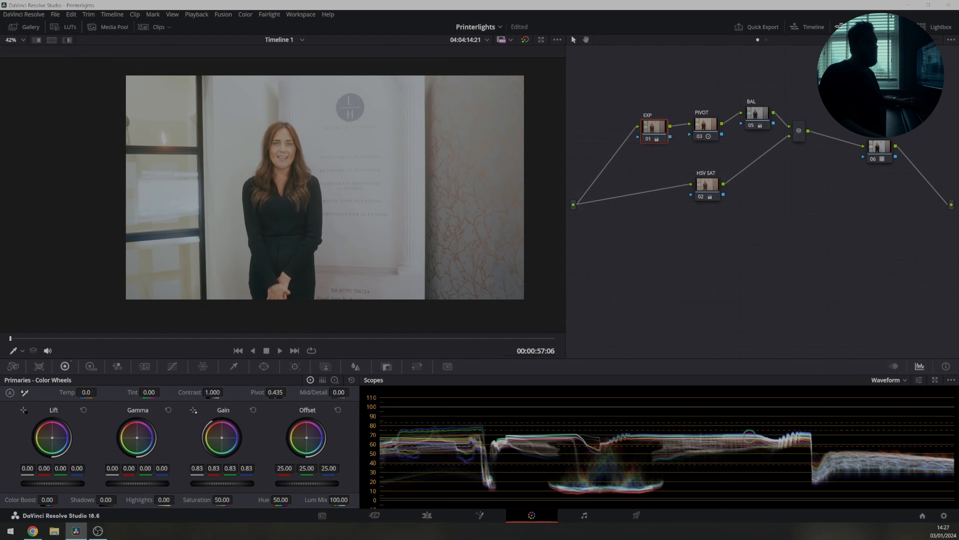
left_click_drag(366, 189, 374, 196)
scroll(374, 195, "up", 1)
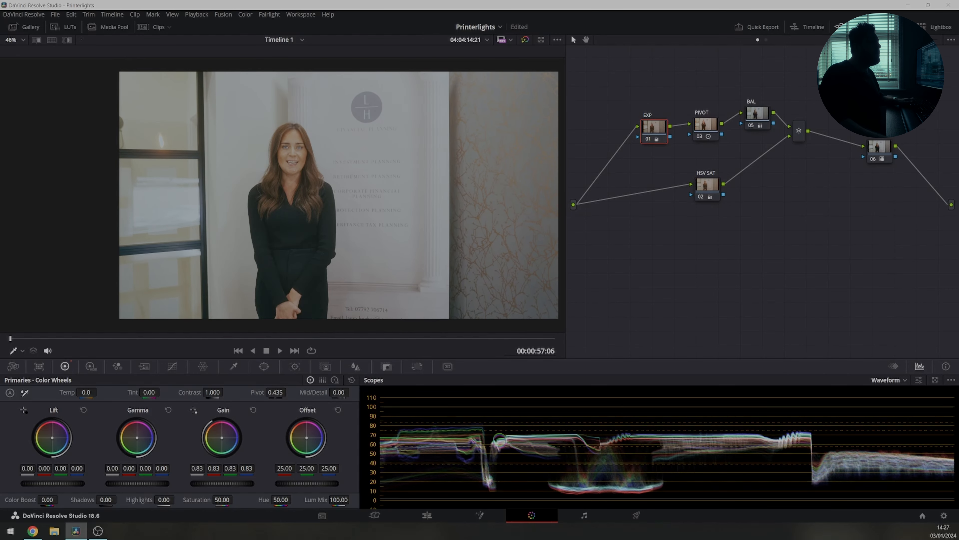
Step: Switch to the third clip, the band performance, and scrub to the wide shot at 21:06:47:01
left_click(14, 27)
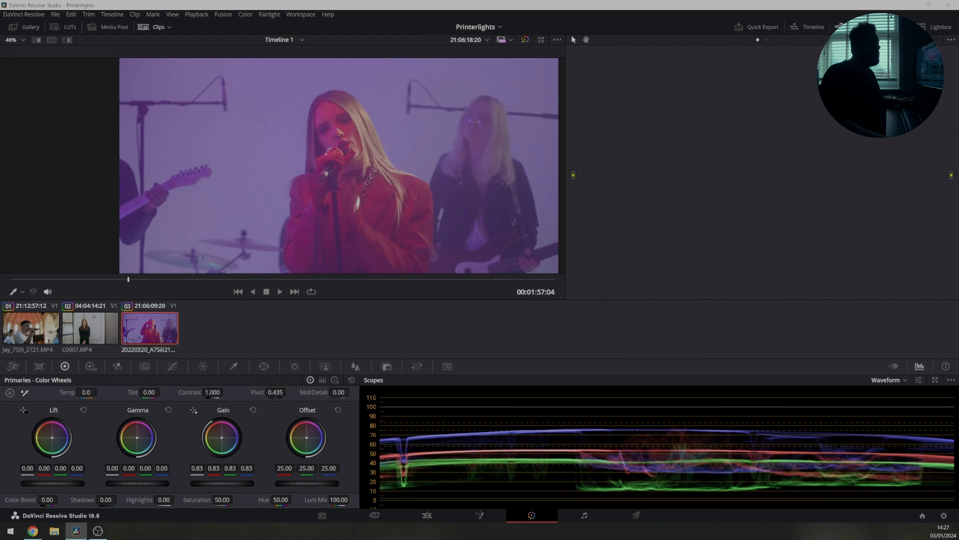
scroll(325, 166, "down", 3)
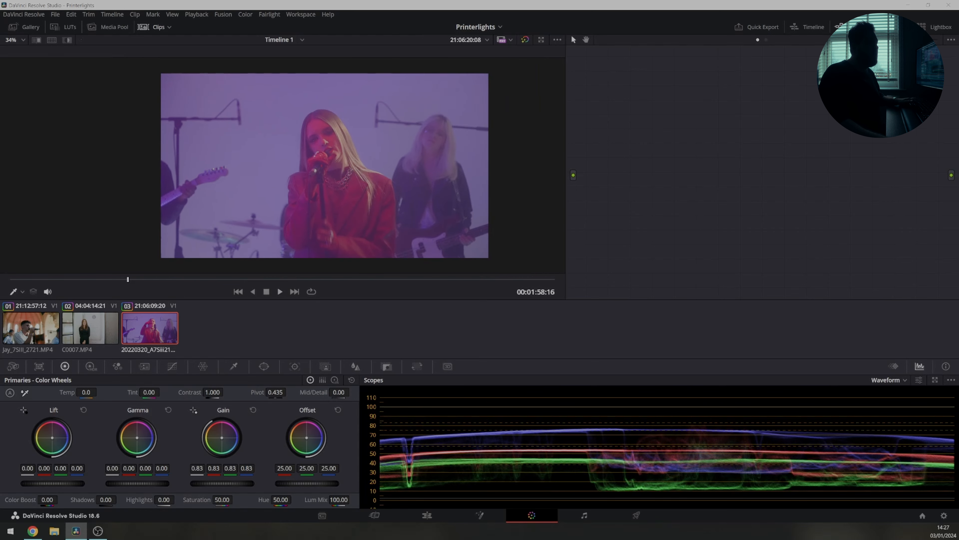
left_click_drag(128, 280, 427, 279)
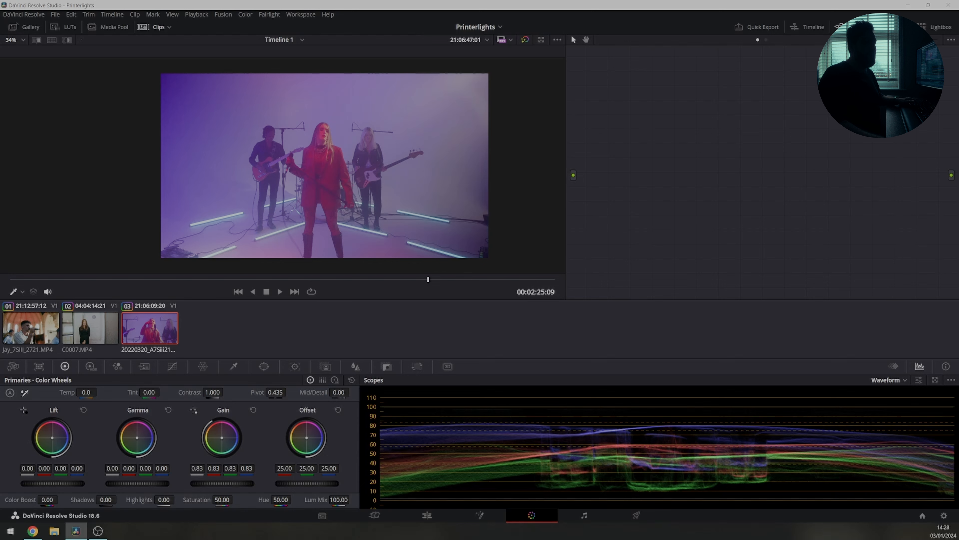
Step: Open the floating scopes for the band clip and place them clear of the performers
left_click(935, 380)
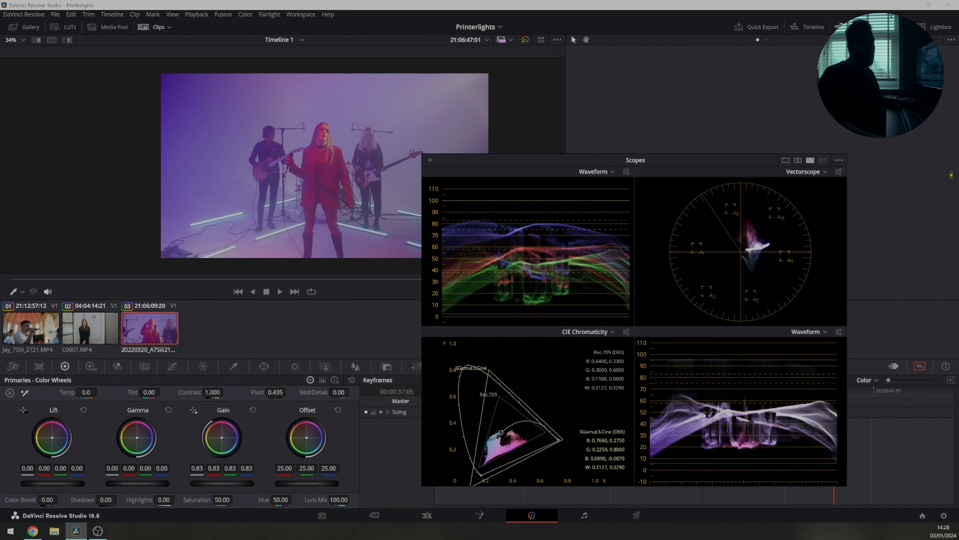
left_click_drag(635, 160, 727, 149)
scroll(283, 145, "up", 1)
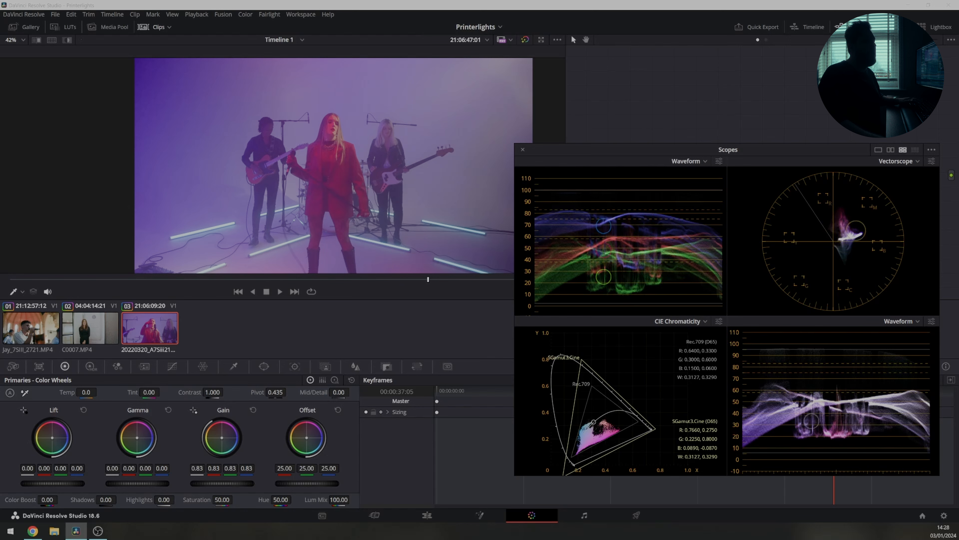
scroll(294, 162, "up", 1)
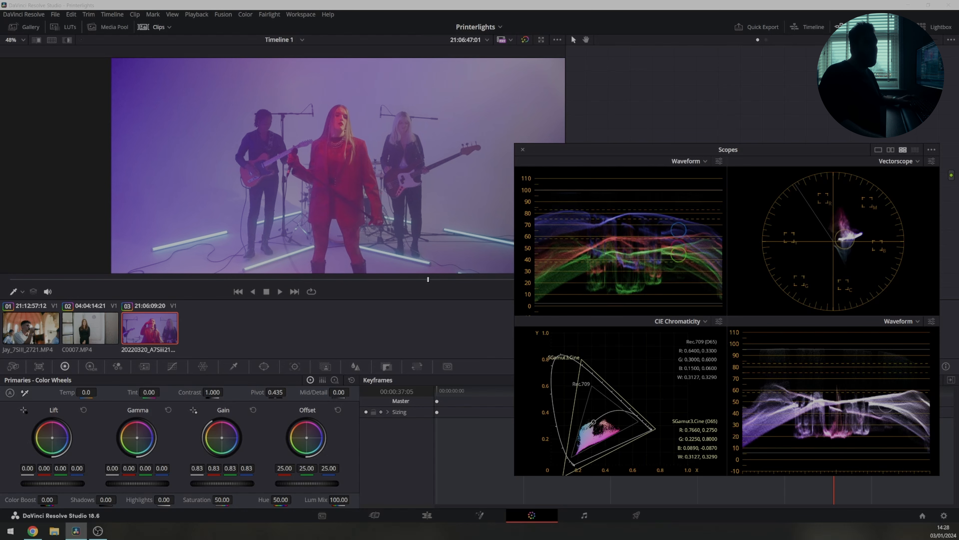
left_click_drag(619, 150, 622, 164)
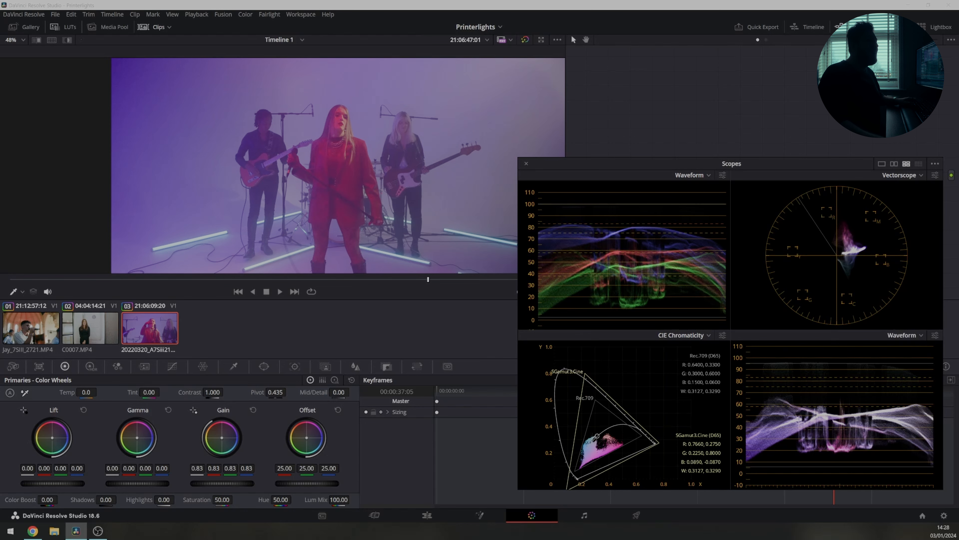
Step: Apply the Node Setup grade from the Utility album to the band clip and move the scopes clear of the node tree
left_click(24, 26)
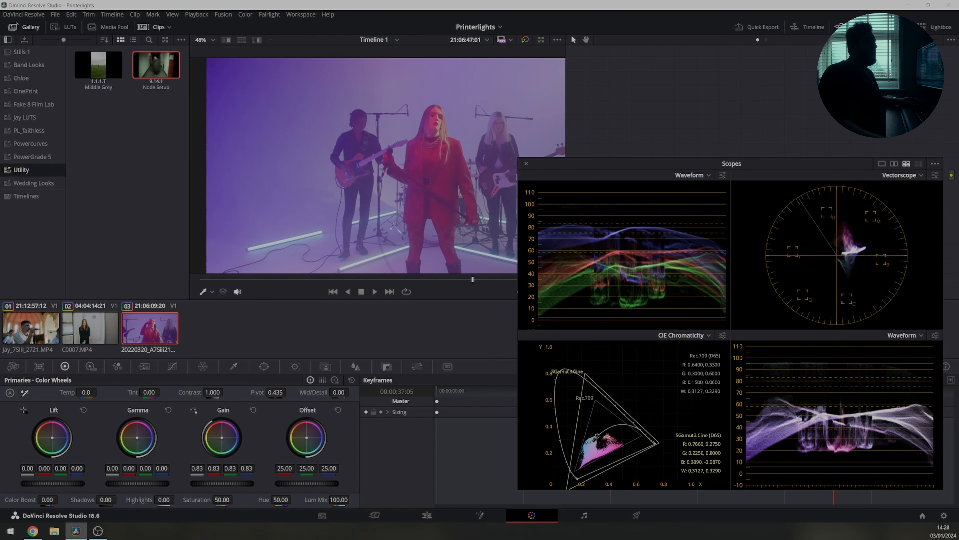
middle_click(156, 65)
left_click_drag(693, 164, 696, 217)
left_click_drag(471, 204, 410, 185)
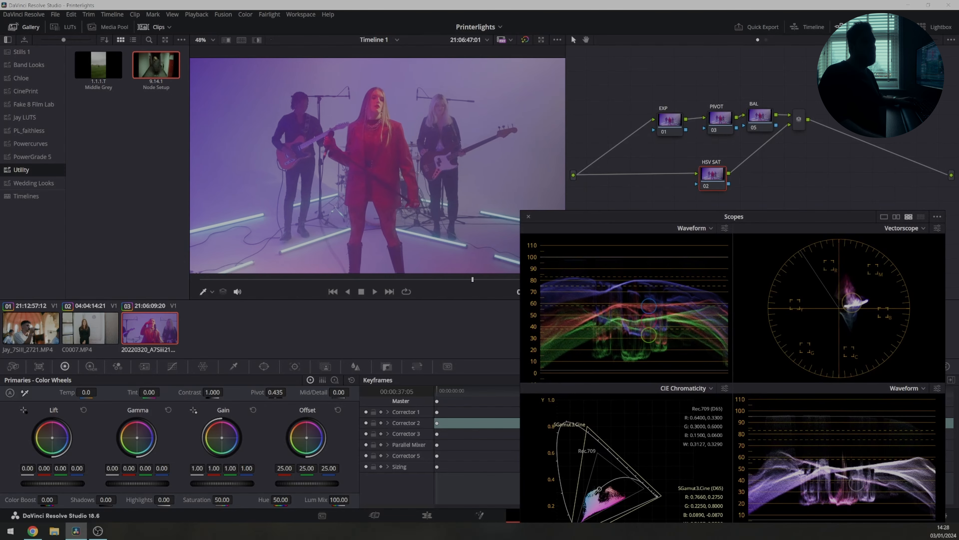
scroll(410, 185, "down", 1)
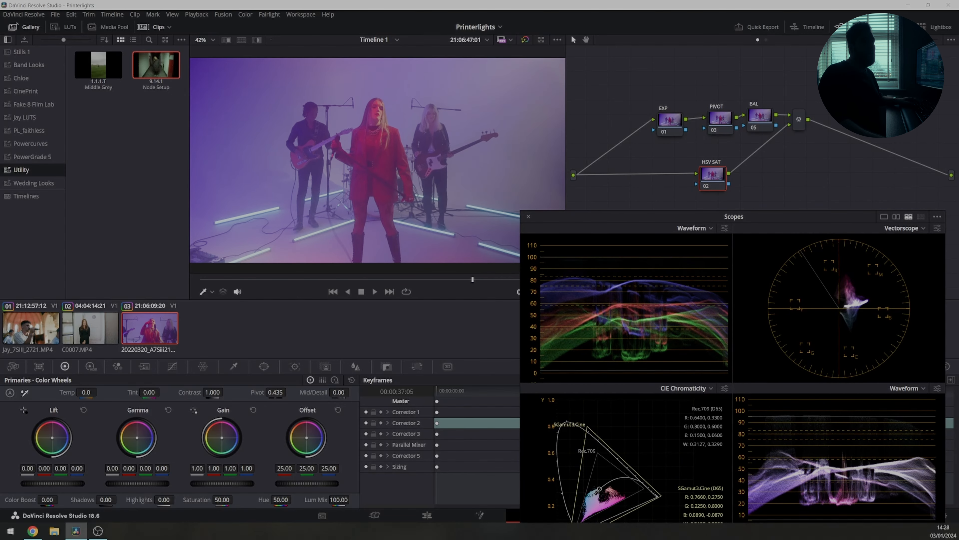
Step: Append a node after the parallel mixer, apply the 3510_DWG_to_DWG_v2 LUT to it and move it further along the tree
key("alt+k")
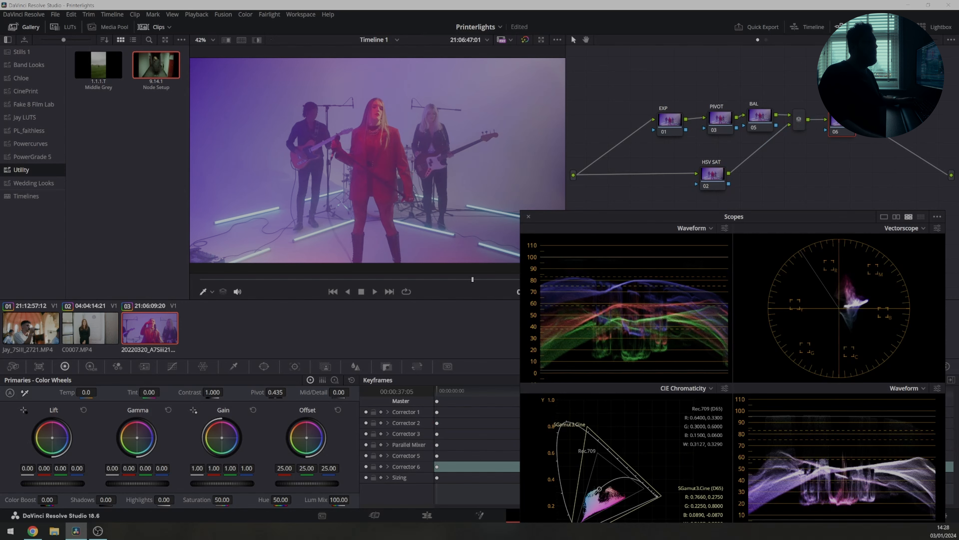
left_click(63, 26)
left_click_drag(825, 126, 878, 132)
Step: Compare the band image with the LUT node enabled and disabled
key("ctrl+d")
key("ctrl+d")
key("ctrl+d")
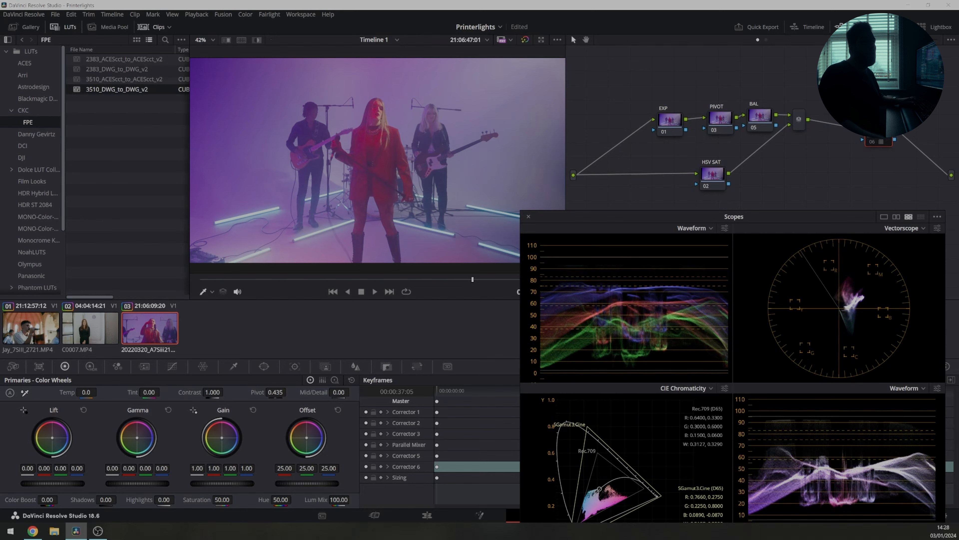
key("ctrl+d")
key("ctrl+d")
key("ctrl+d")
key("ctrl+d")
key("ctrl+d")
Step: Move the parallel mixer away from the BAL node and set BAL's offset to red 22.81, green 25.66 and blue 20.03
left_click_drag(799, 126, 817, 125)
left_click(760, 120)
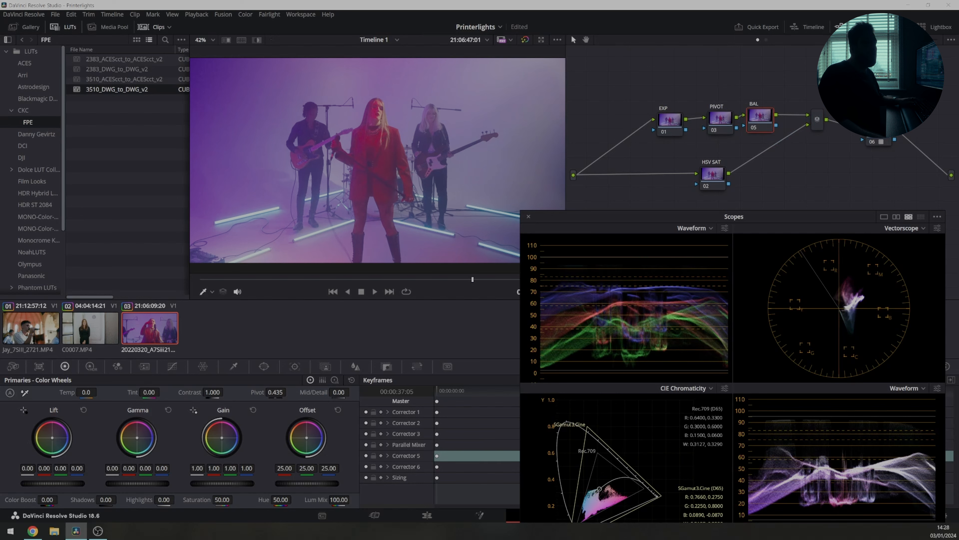
left_click_drag(306, 438, 307, 439)
Step: Compare the band image and scopes with the BAL node enabled and disabled
key("ctrl+d")
key("ctrl+d")
key("ctrl+d")
key("ctrl+d")
key("ctrl+d")
key("ctrl+d")
key("ctrl+d")
key("ctrl+d")
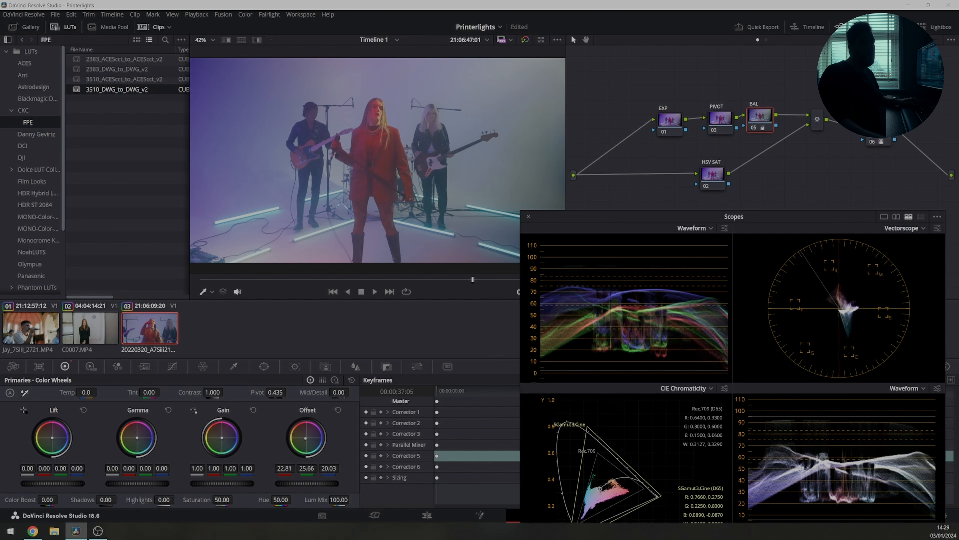
Step: Reposition the scopes window fully on screen and toggle the BAL node to examine its effect on the performers closer up
left_click_drag(734, 216, 617, 193)
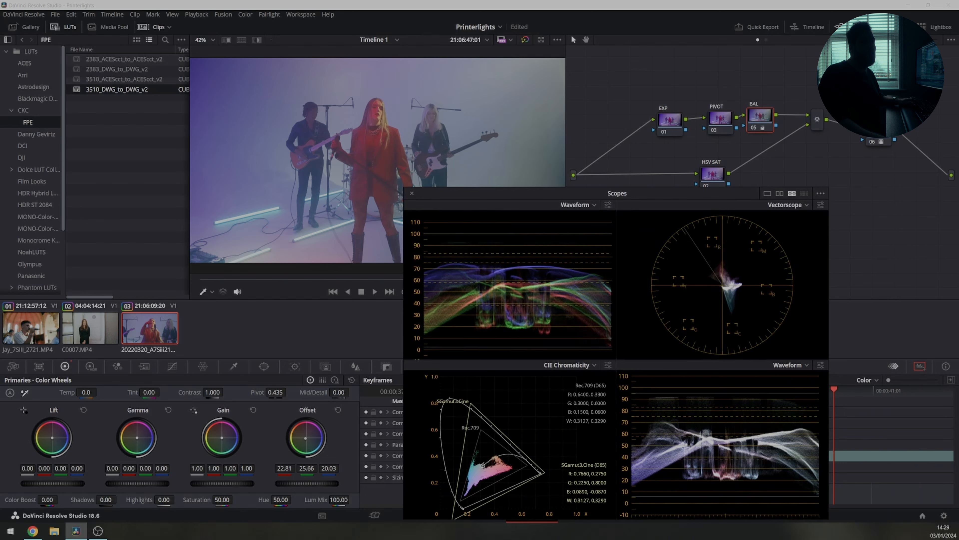
key("ctrl+d")
key("ctrl+d")
scroll(378, 166, "up", 3)
key("ctrl+d")
key("ctrl+d")
key("ctrl+d")
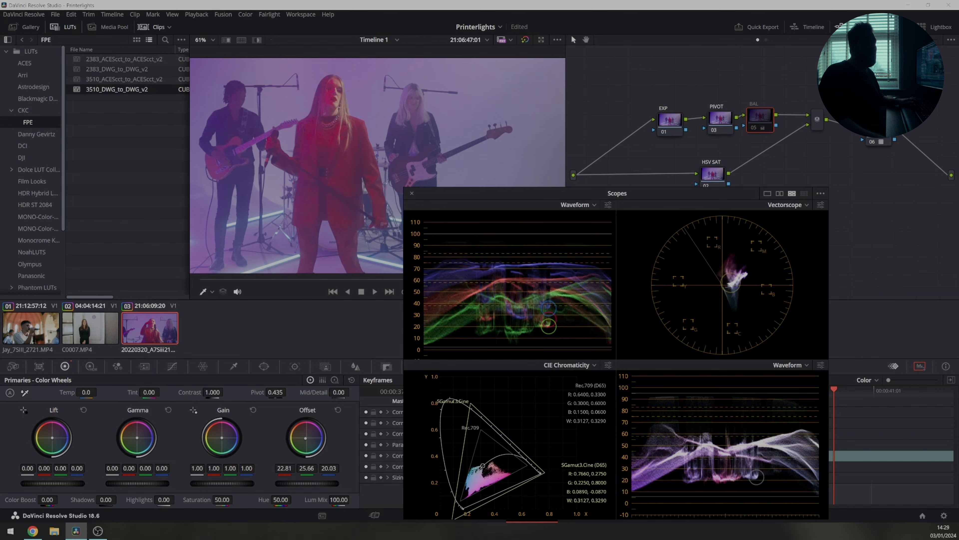
scroll(378, 166, "down", 3)
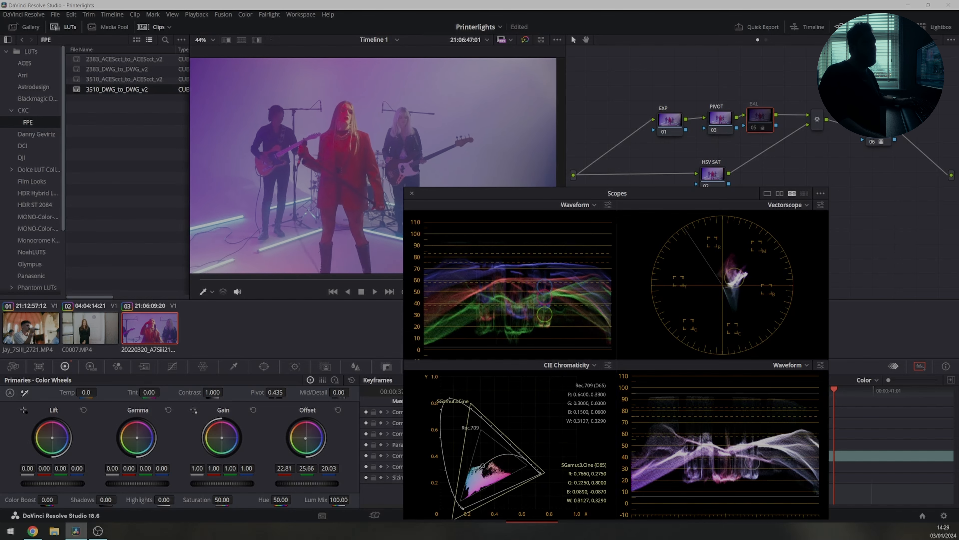
Step: Toggle the BAL node off and on repeatedly to compare its effect across the wider band image and scopes
scroll(378, 166, "down", 1)
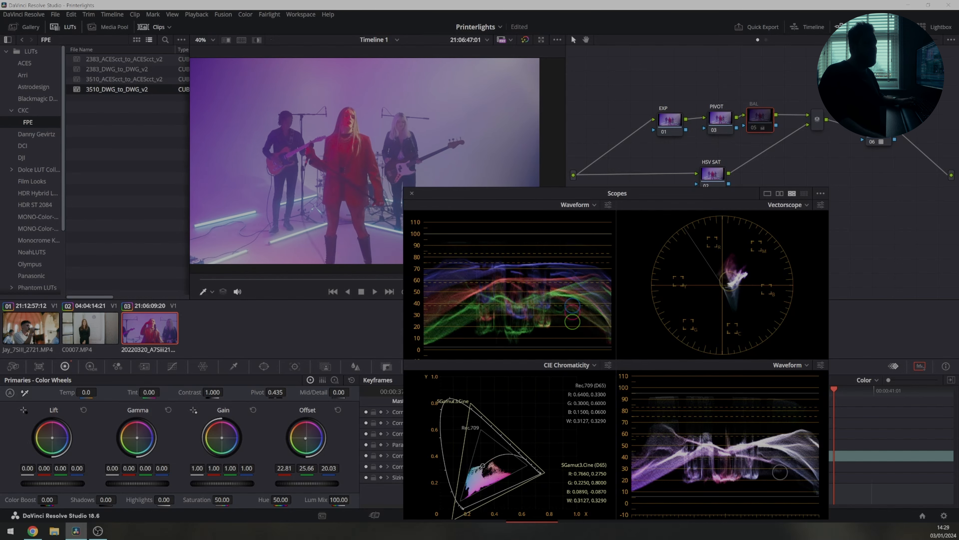
key("ctrl+d")
key("ctrl+d")
key("ctrl+d")
key("ctrl+d")
key("ctrl+d")
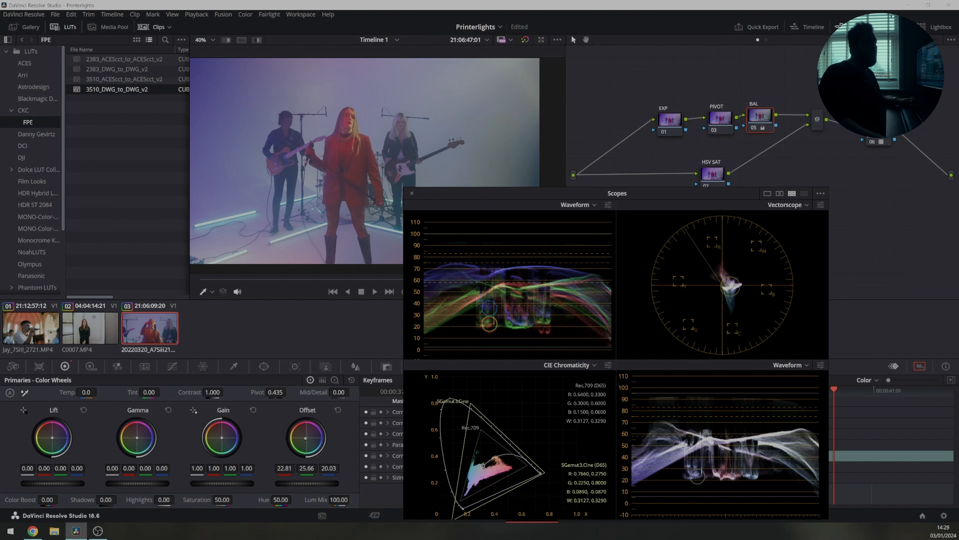
Step: Move the HSV SAT node slightly lower in the node graph and reposition the floating scopes window below it
left_click(412, 193)
scroll(374, 167, "down", 1)
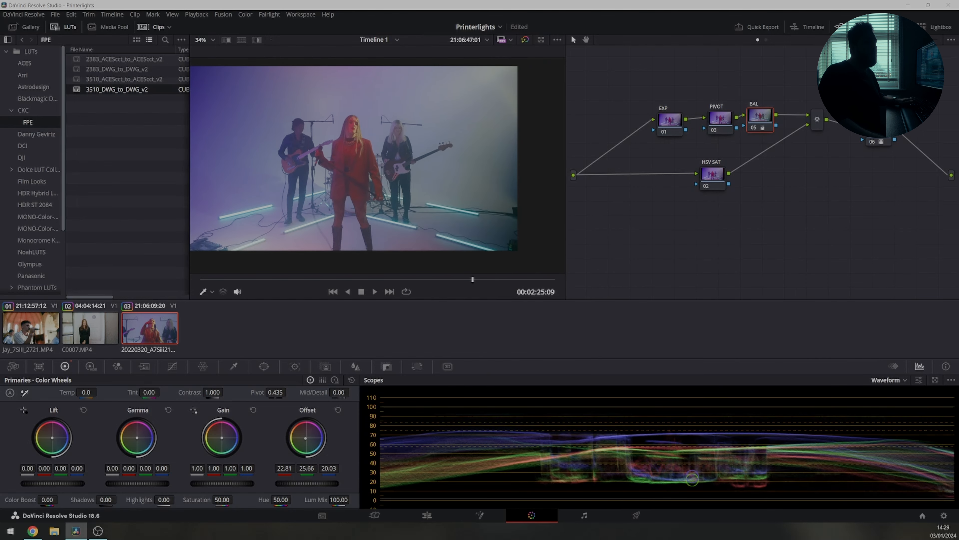
left_click_drag(712, 174, 704, 185)
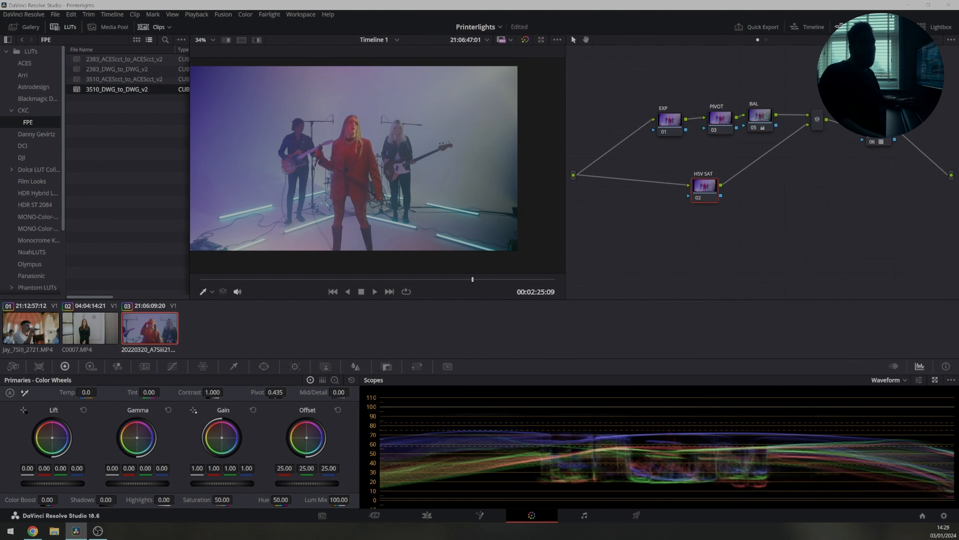
left_click(935, 379)
left_click_drag(616, 193, 663, 202)
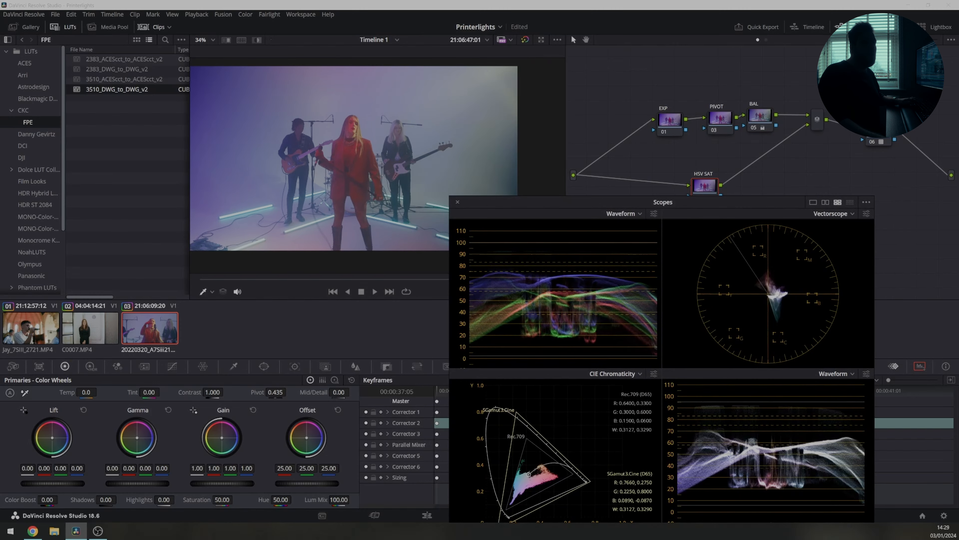
Step: Raise the PIVOT node's contrast to 1.148
left_click(720, 118)
left_click_drag(213, 392, 262, 392)
Step: Set the EXP node's gamma to Linear and lower its master gain to 0.88
left_click(669, 120)
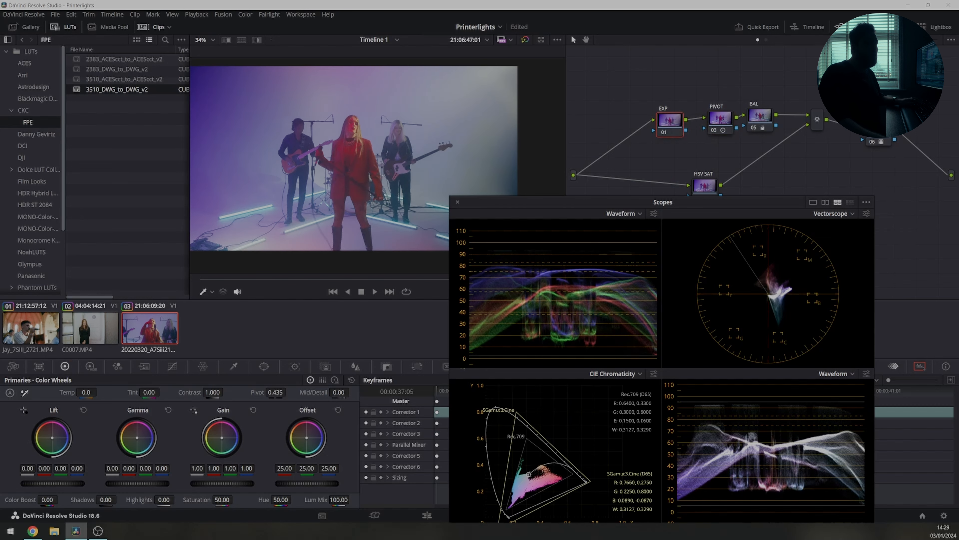
right_click(672, 127)
mouse_move(702, 243)
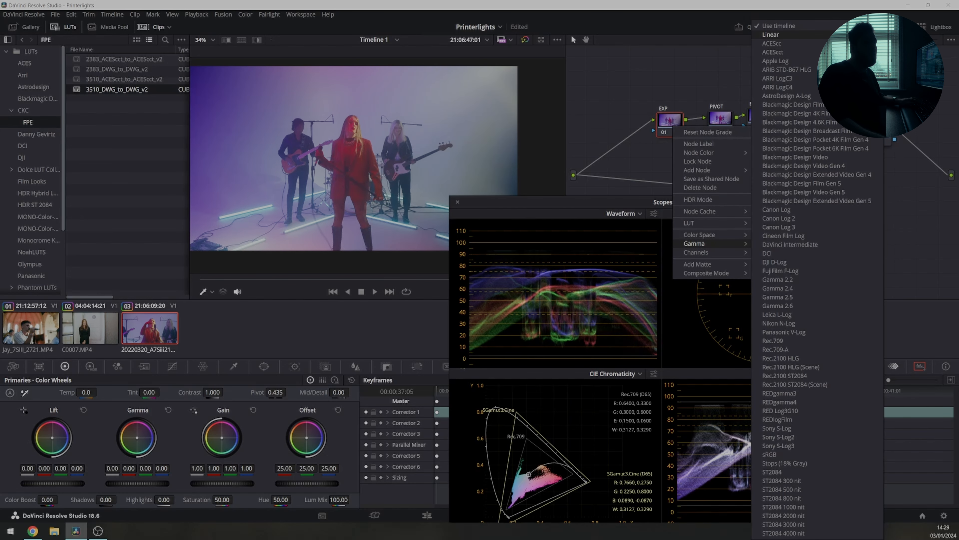
left_click(771, 35)
left_click_drag(222, 484, 205, 484)
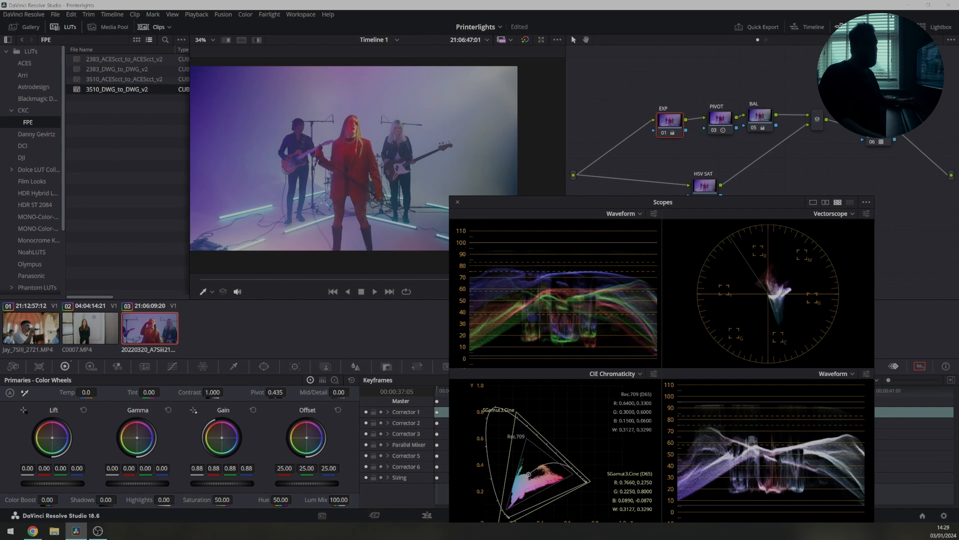
Step: Lower the PIVOT node's pivot to 0.230 and check the band image full screen
left_click(721, 119)
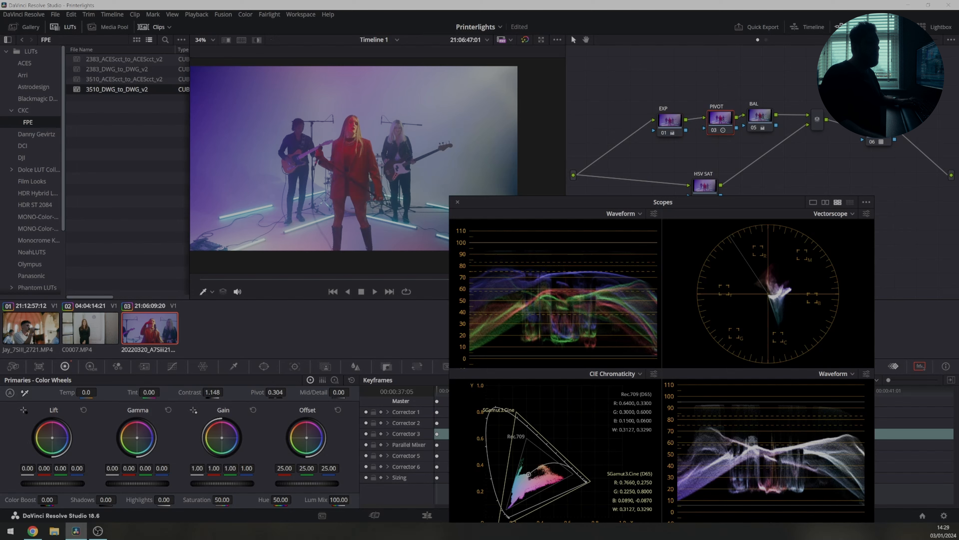
left_click_drag(275, 392, 247, 392)
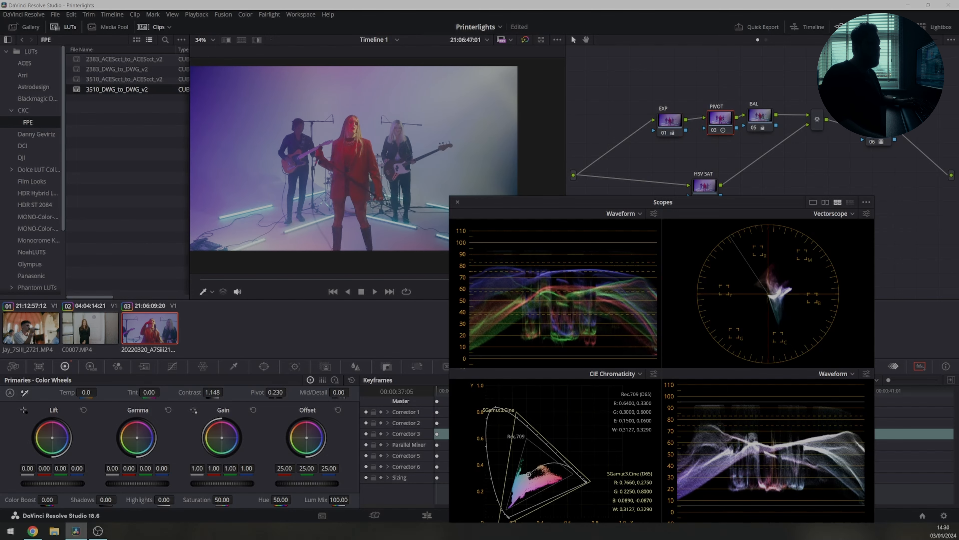
key("ctrl+f")
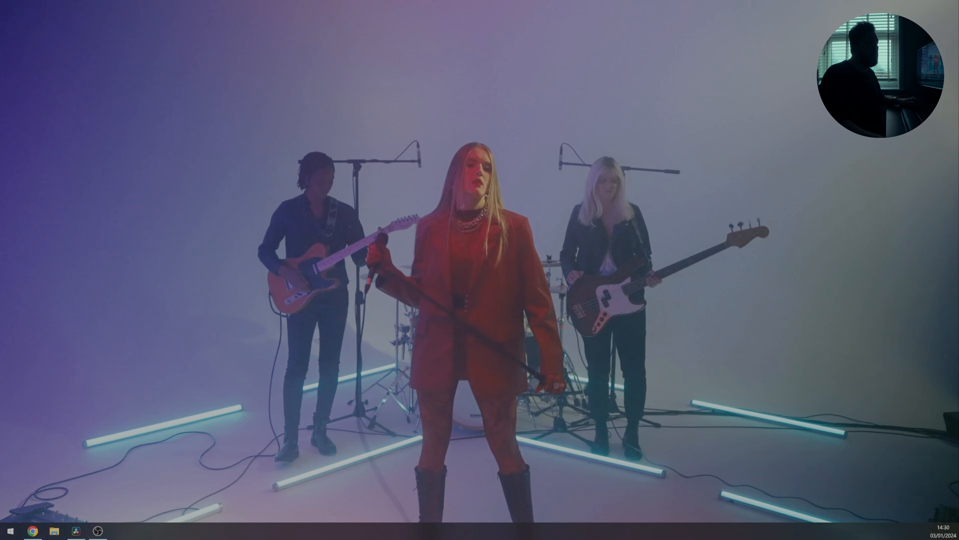
key("ctrl+f")
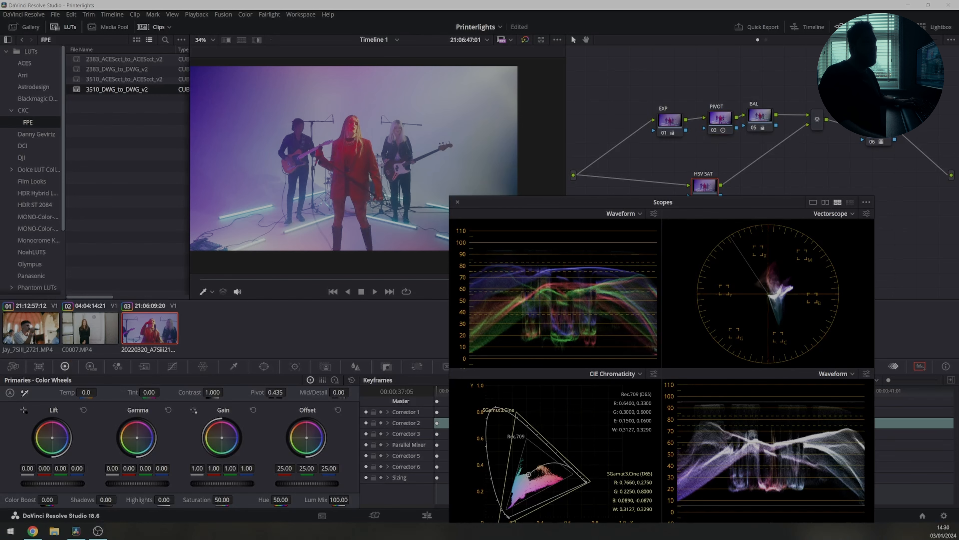
Step: Check the HSV SAT node's channel options and set its master gamma to 0.03 and gain to 0.96
right_click(703, 186)
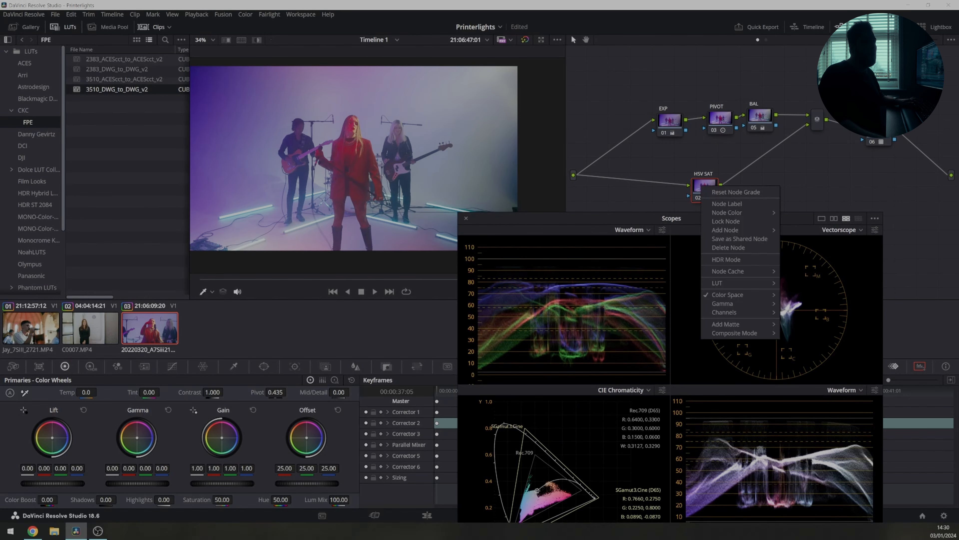
mouse_move(736, 312)
key("Escape")
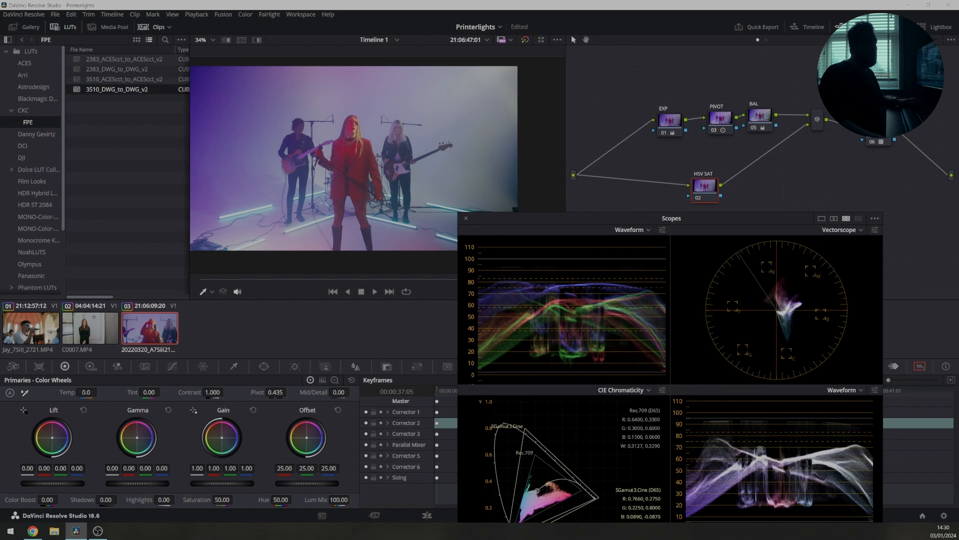
left_click_drag(137, 483, 147, 483)
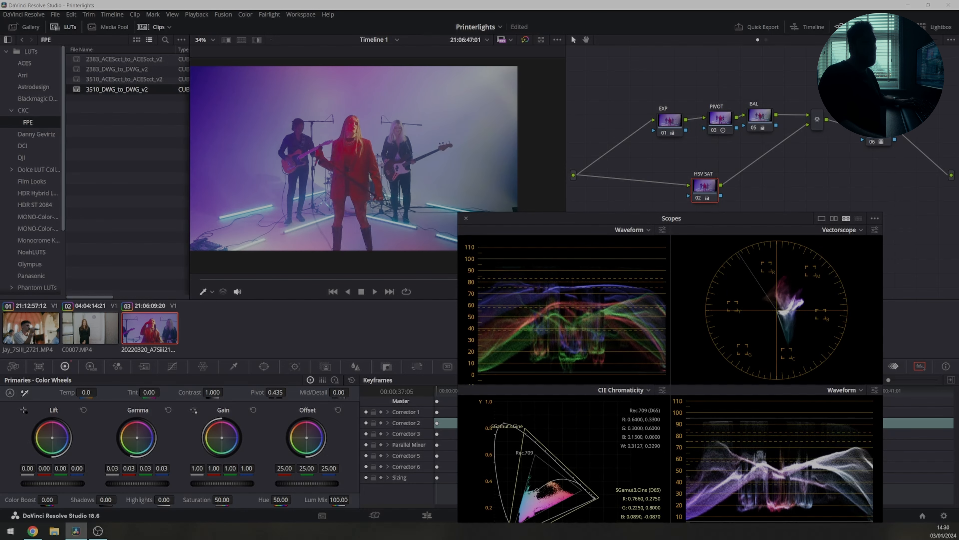
left_click_drag(222, 483, 215, 482)
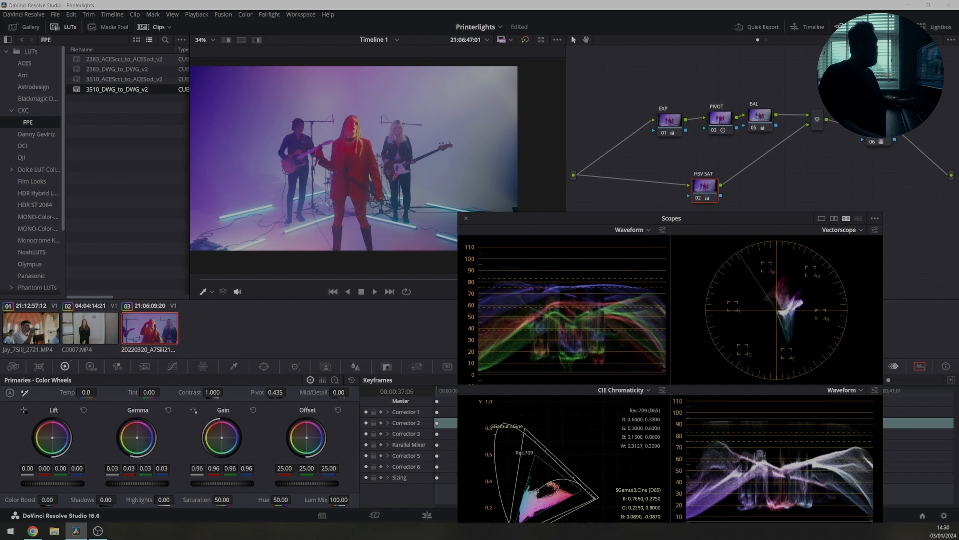
Step: Compare the band image and scopes with the whole grade bypassed and enabled
key("shift+d")
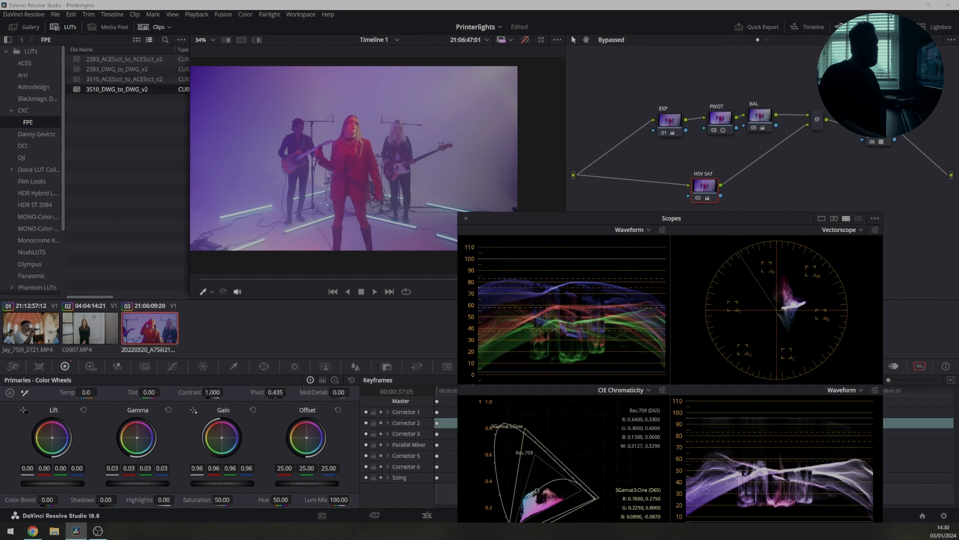
key("shift+d")
left_click_drag(704, 185, 720, 174)
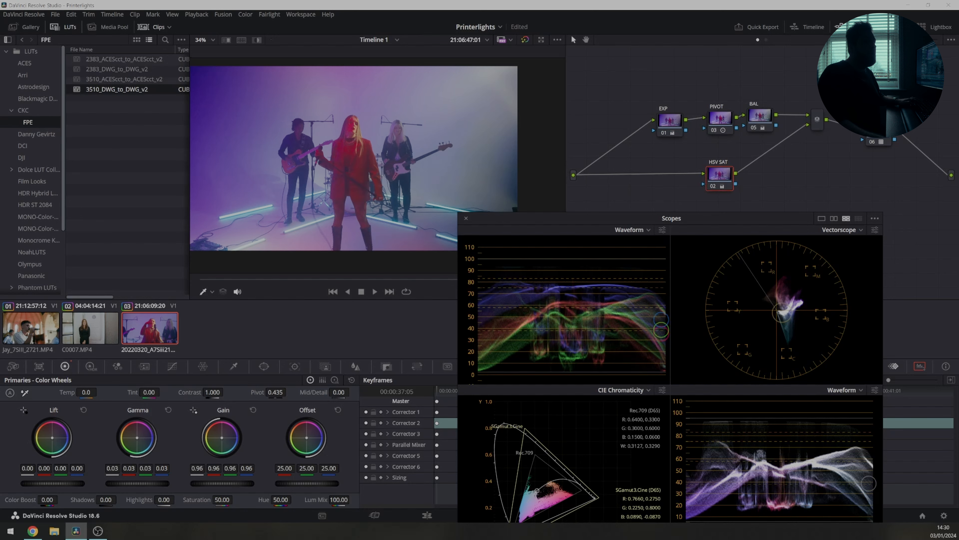
left_click(524, 40)
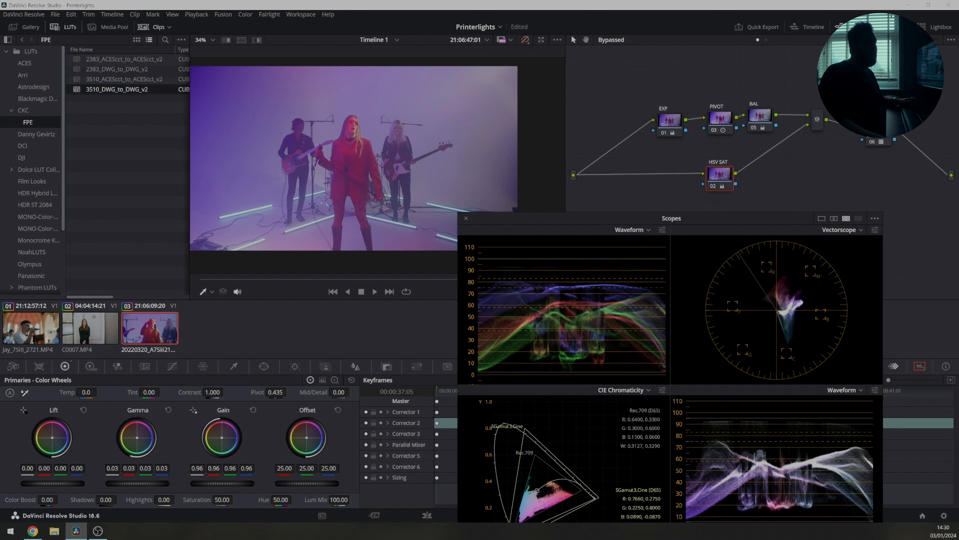
left_click(525, 40)
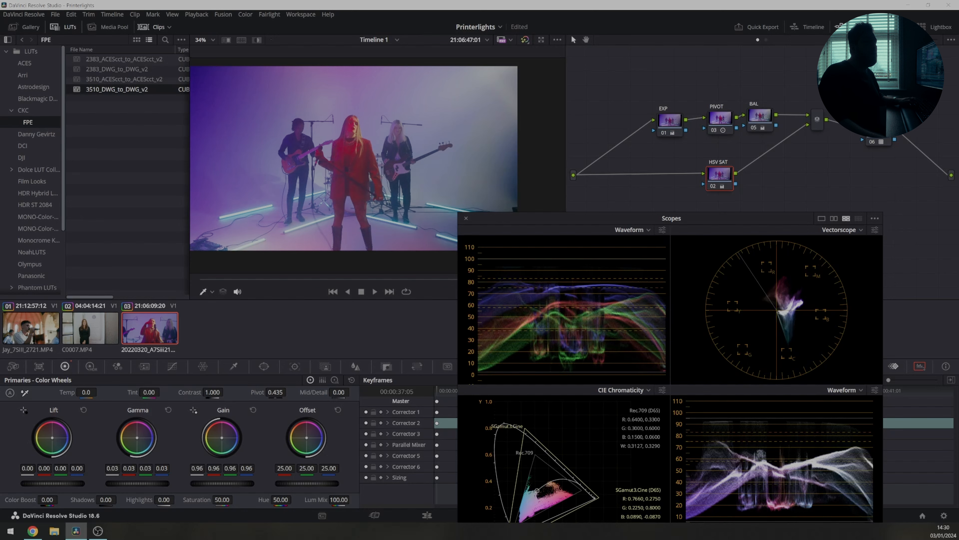
left_click(525, 40)
Step: Close the floating scopes and spread out the node tree, leaving space between the parallel mixer and the LUT node
left_click(466, 218)
left_click_drag(719, 175, 696, 190)
left_click_drag(670, 119, 647, 110)
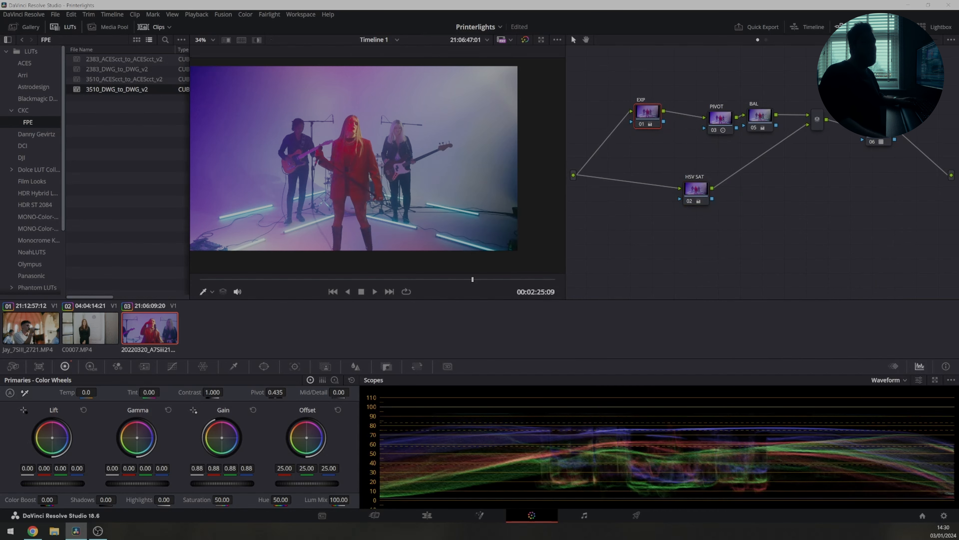
left_click_drag(720, 117, 695, 109)
left_click_drag(759, 115, 736, 110)
left_click_drag(817, 119, 787, 128)
left_click_drag(876, 136, 897, 158)
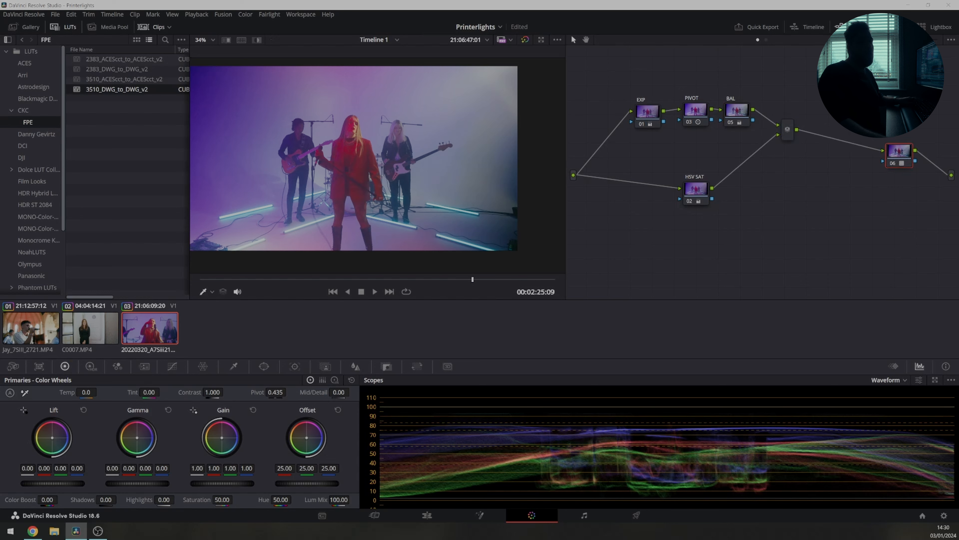
Step: Add a serial node before the LUT node and label it "Look"
key("shift+s")
type("Look")
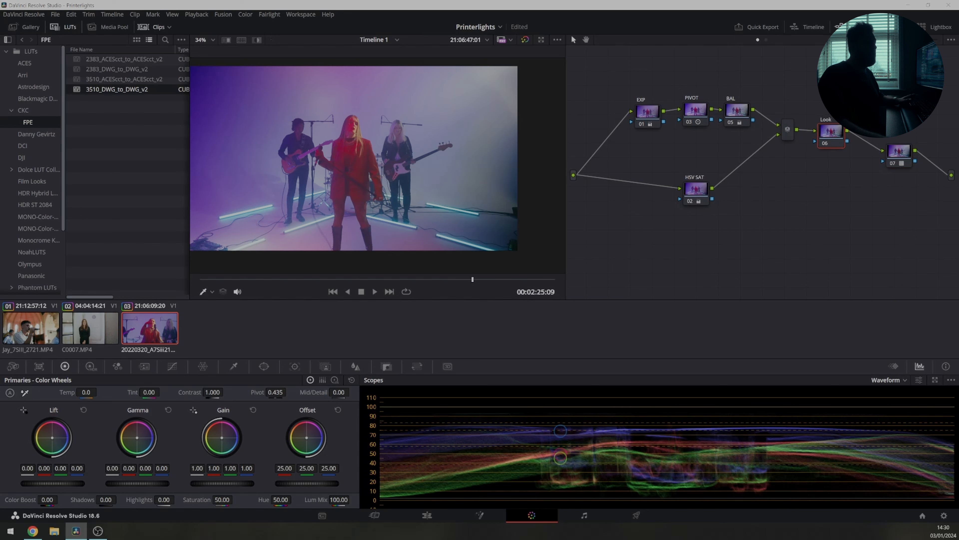
Step: Cool the Look node with gamma blue at 0.01 and gain at red 0.97 and green 1.01, checking the performers closer up
left_click_drag(137, 438, 137, 438)
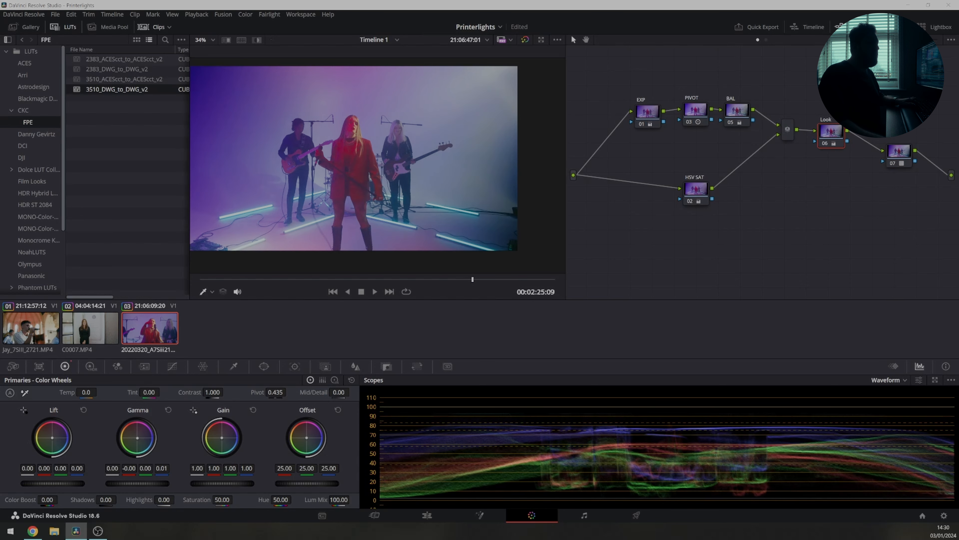
left_click_drag(222, 438, 221, 438)
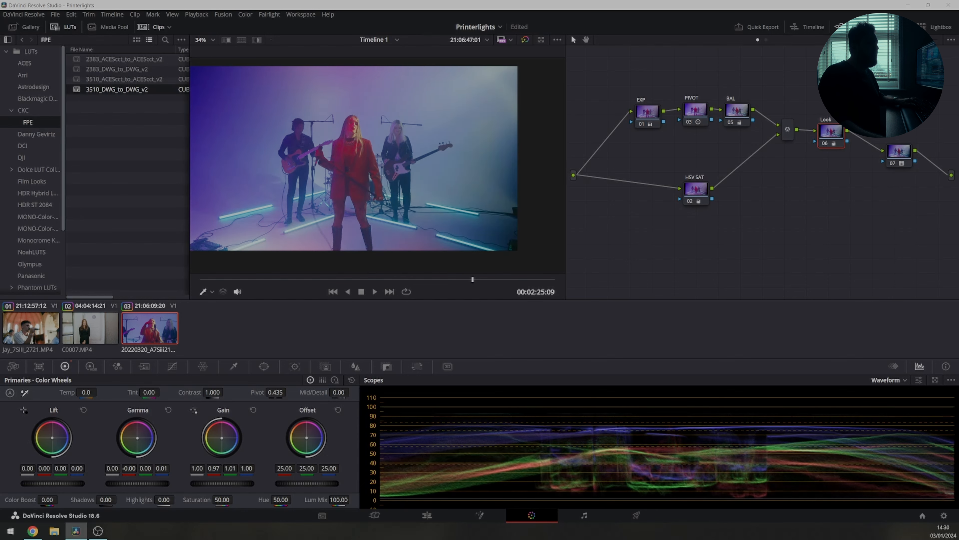
left_click_drag(138, 438, 138, 438)
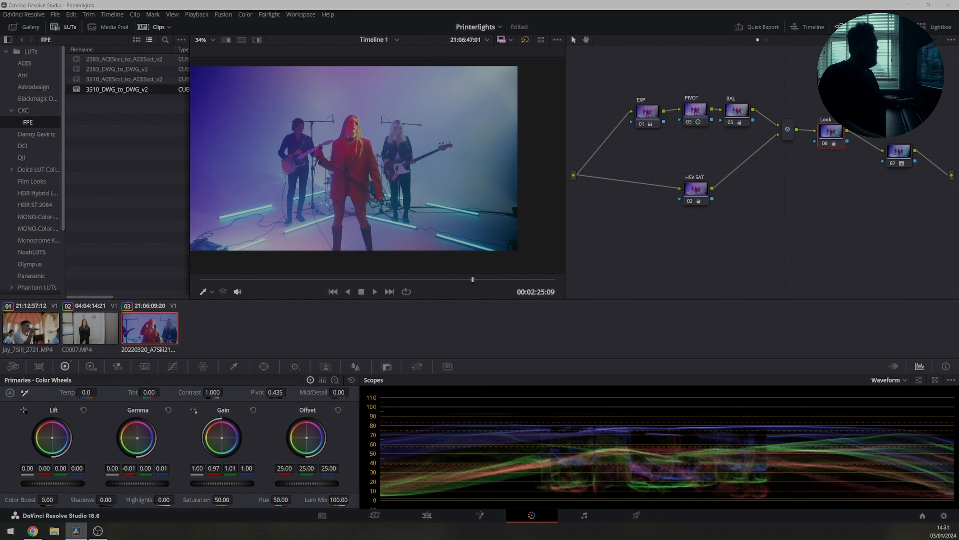
scroll(378, 165, "up", 5)
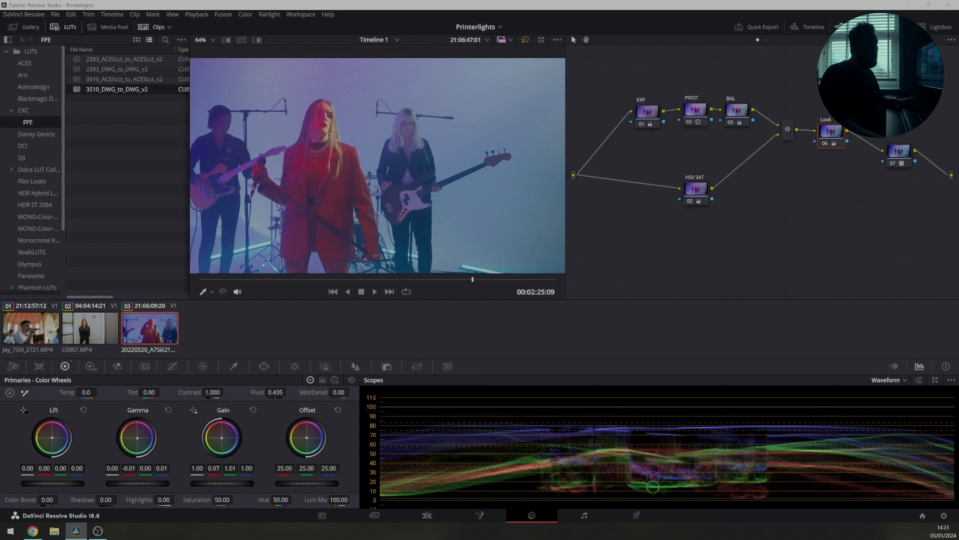
scroll(378, 166, "down", 3)
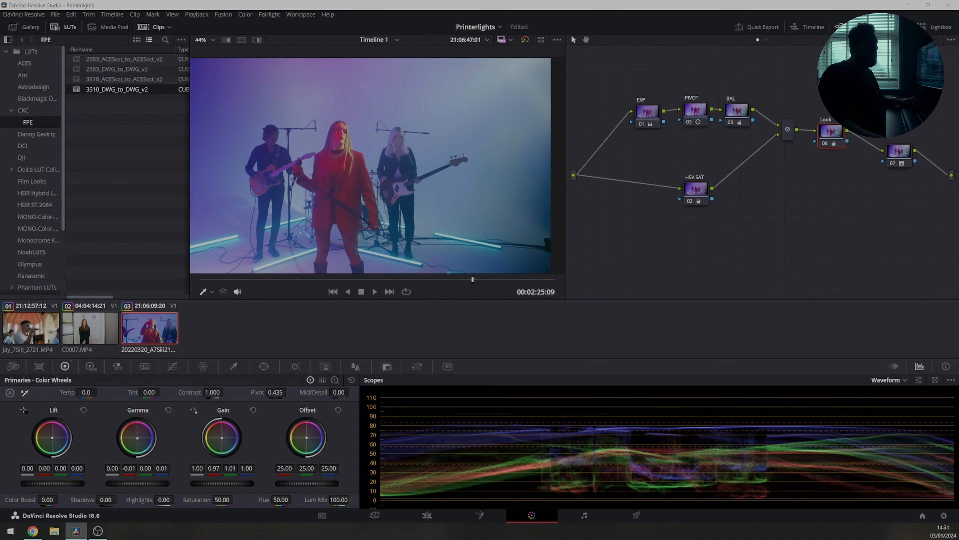
Step: Disable the BAL node, try a different gamma color balance on the Look node and reset that gamma
left_click(737, 110)
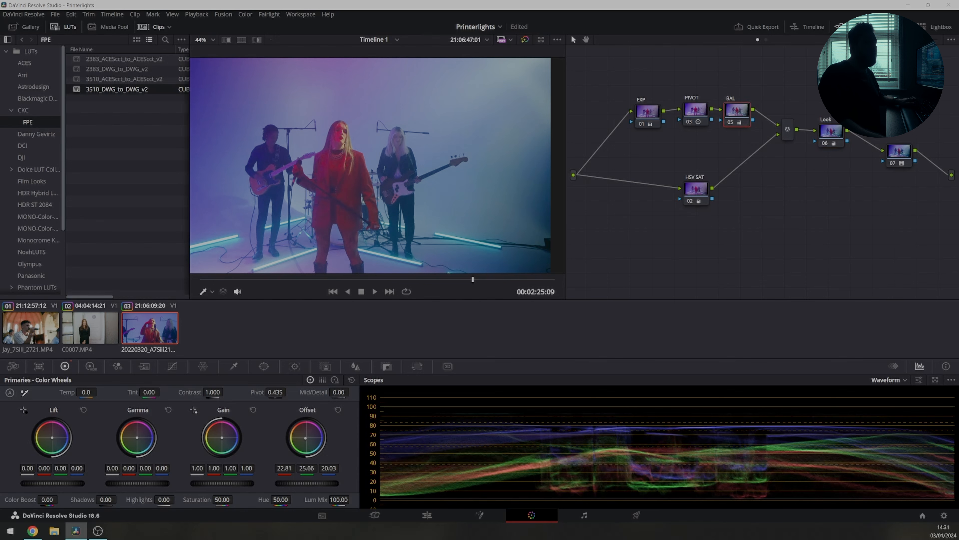
key("ctrl+d")
left_click(831, 132)
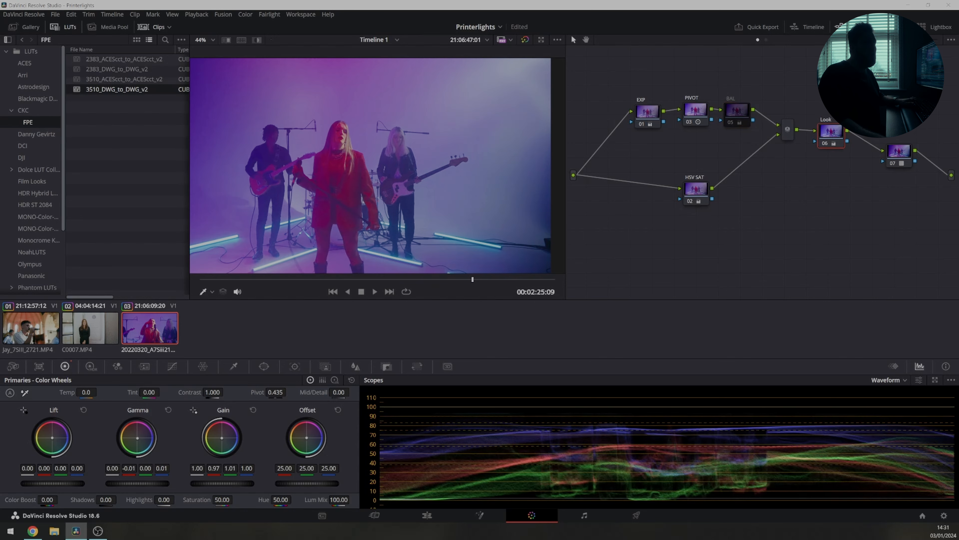
left_click_drag(137, 437, 137, 439)
left_click(168, 410)
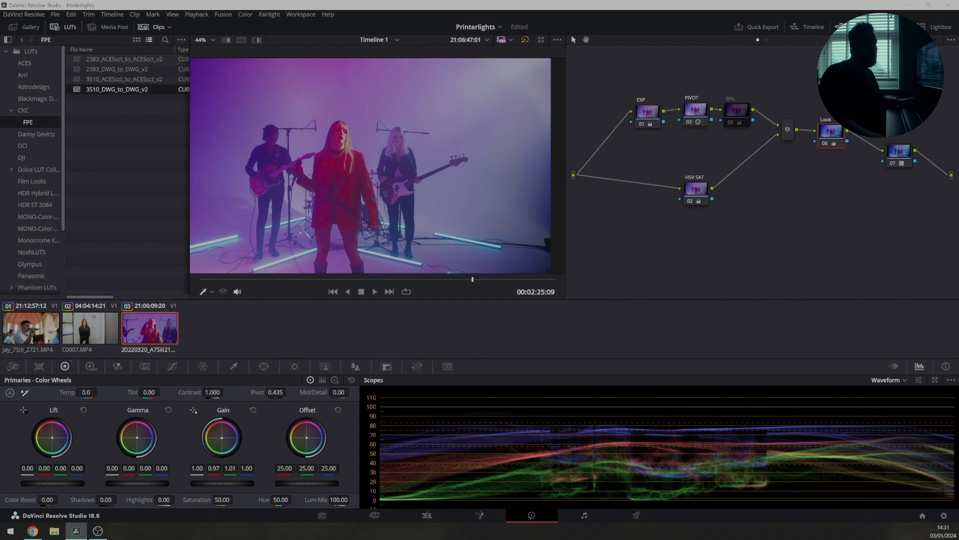
Step: Re-enable the BAL node and disable the Look node, leaving BAL selected
left_click(730, 122)
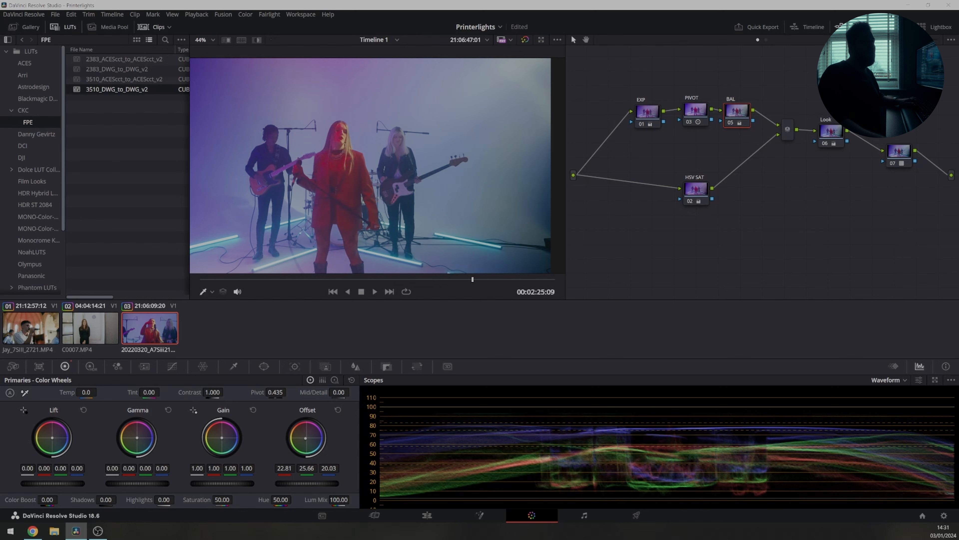
left_click(825, 143)
left_click(731, 122)
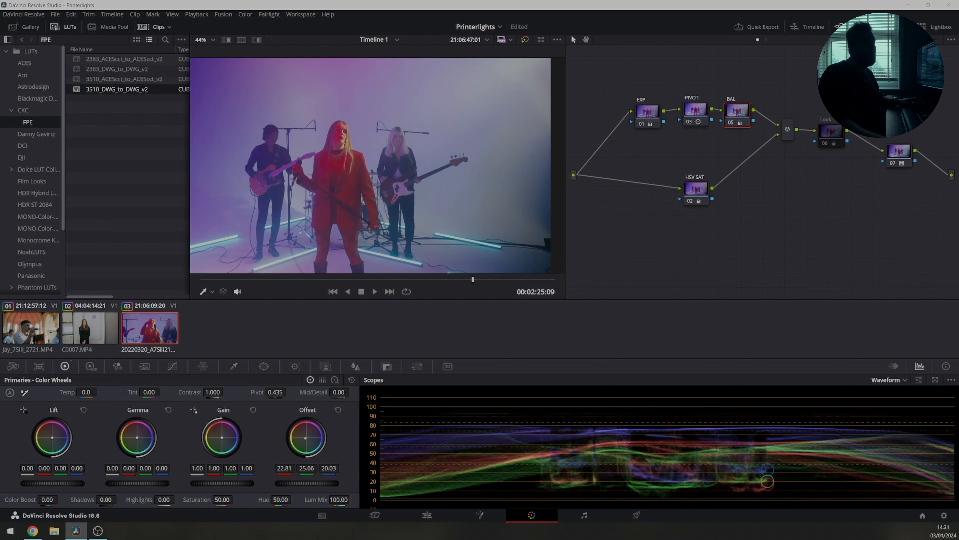
Step: Examine the singer and bassist closer up alongside the floating scopes window
scroll(412, 163, "up", 8)
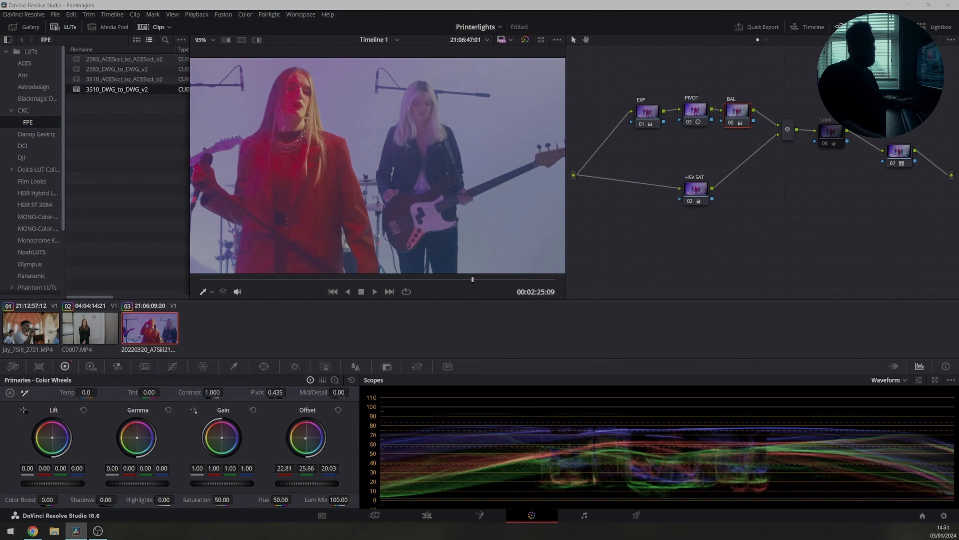
left_click(935, 380)
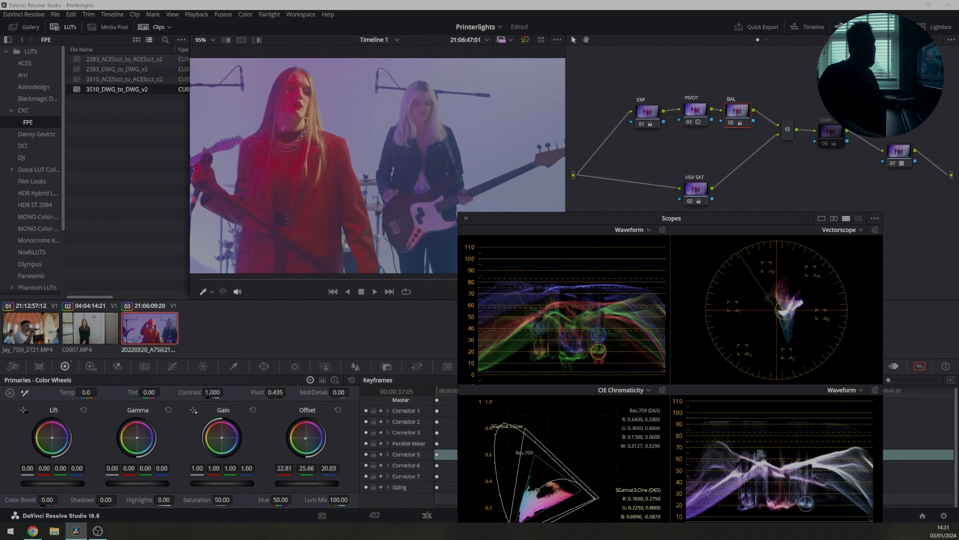
Step: Lower the BAL node's blue offset to 18.03 and re-enable the Look node
key("6")
key("6")
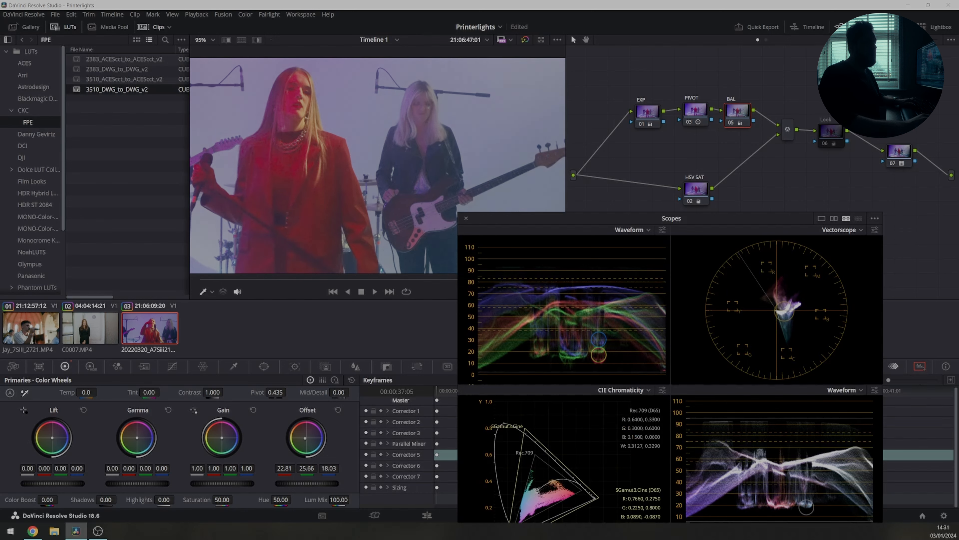
left_click(825, 143)
scroll(377, 165, "down", 5)
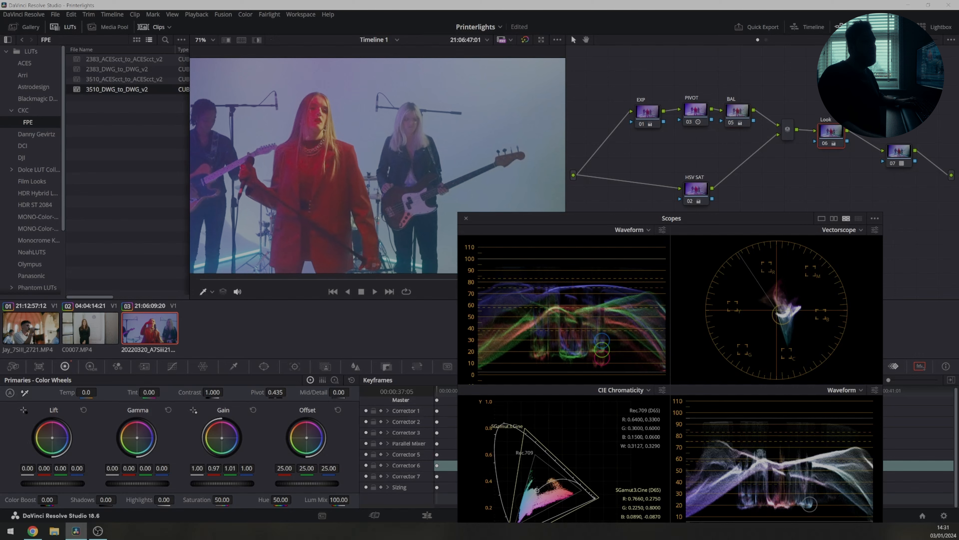
Step: Set the Look node's gamma red to -0.01 and its gain to red 0.99, green 1.00 and blue 0.99
left_click(671, 218)
left_click(466, 218)
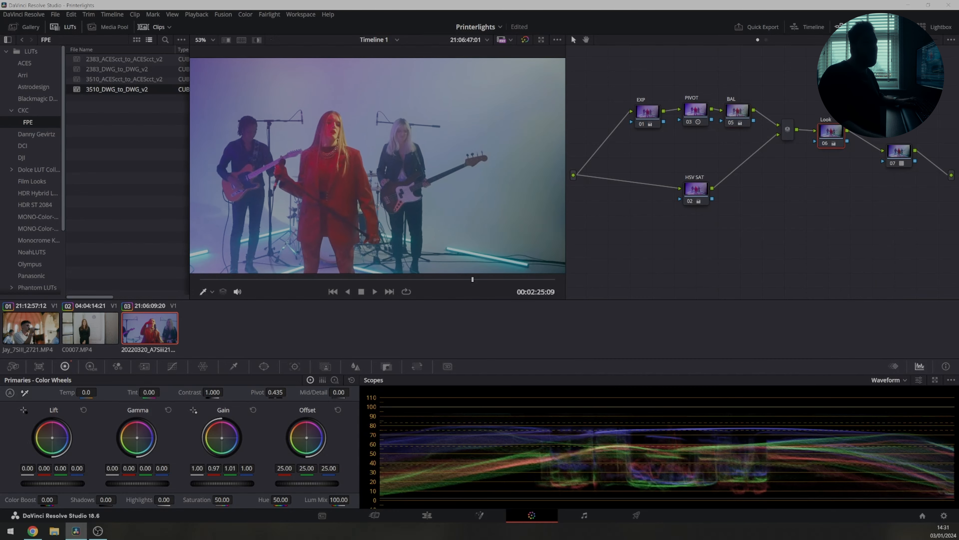
scroll(378, 174, "down", 3)
left_click_drag(359, 192, 367, 183)
left_click(831, 136)
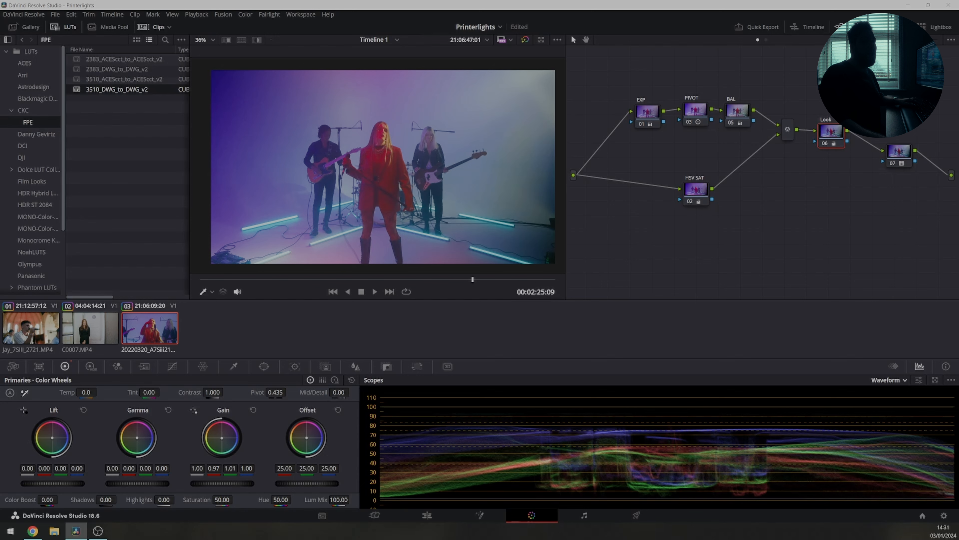
scroll(382, 166, "down", 3)
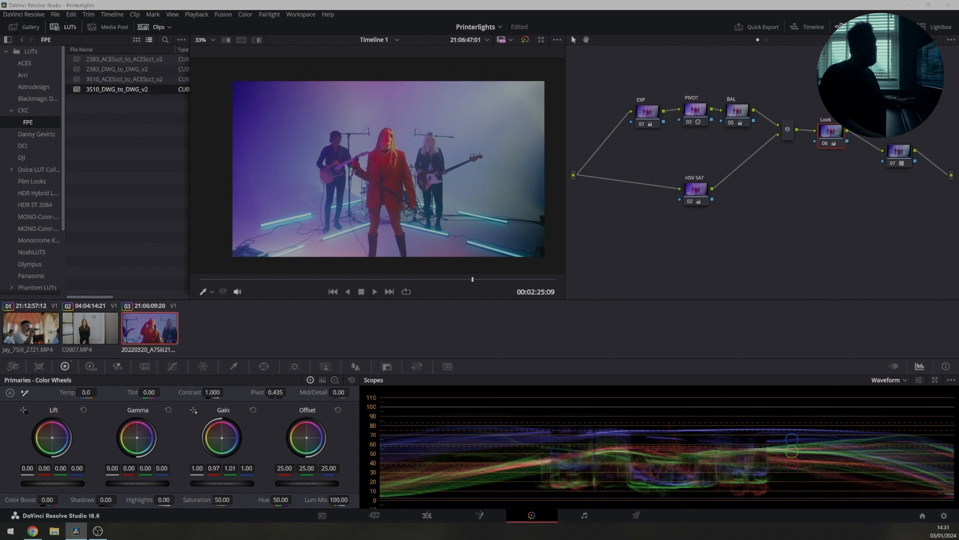
left_click_drag(137, 437, 136, 438)
left_click_drag(222, 437, 221, 438)
Step: Compare the graded band shot with its bypassed version alongside the floating scopes window
left_click(934, 379)
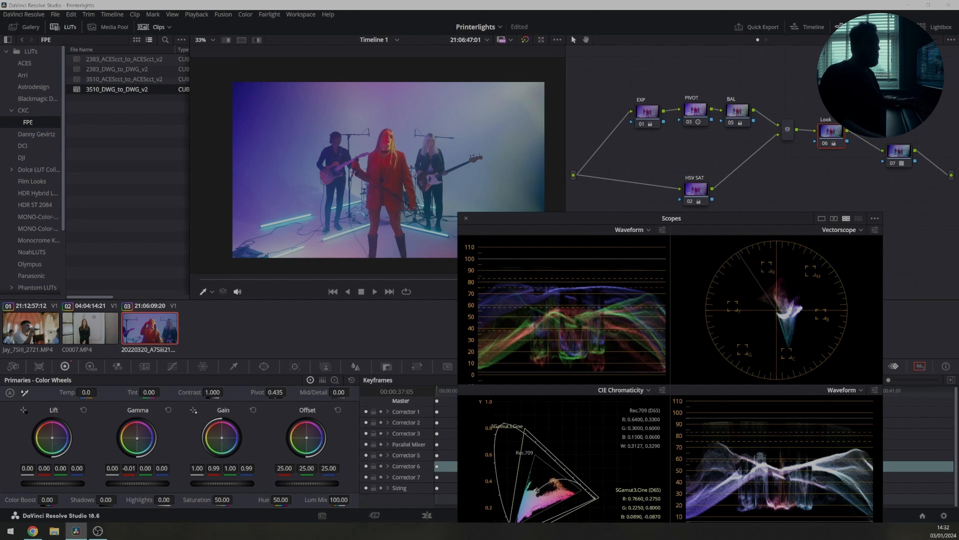
key("shift+d")
key("shift+d")
key("shift+d")
key("shift+d")
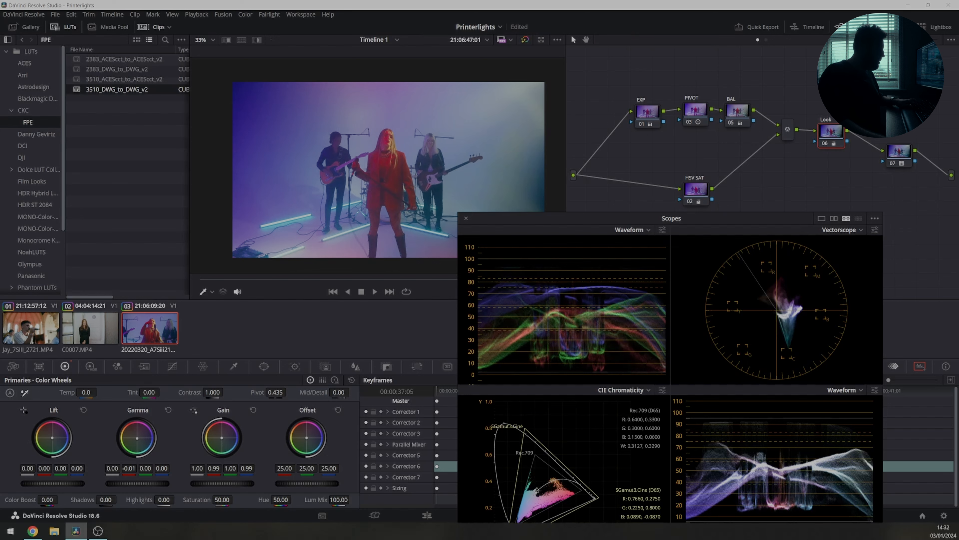
Step: Compare the band shot with and without the Look node, and against the fully bypassed grade
left_click(831, 132)
key("ctrl+d")
key("ctrl+d")
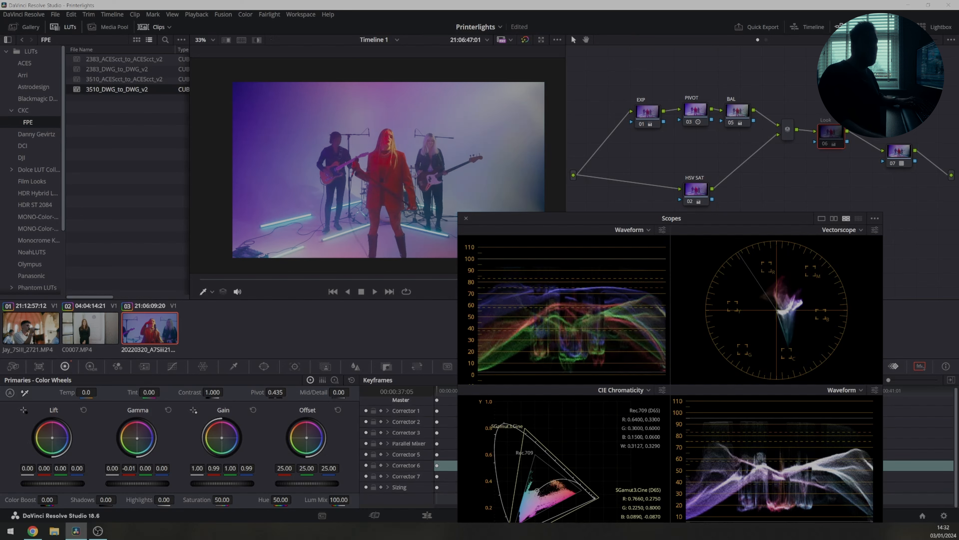
key("ctrl+d")
key("ctrl+d")
key("ctrl+d")
key("ctrl+d")
key("ctrl+d")
key("ctrl+d")
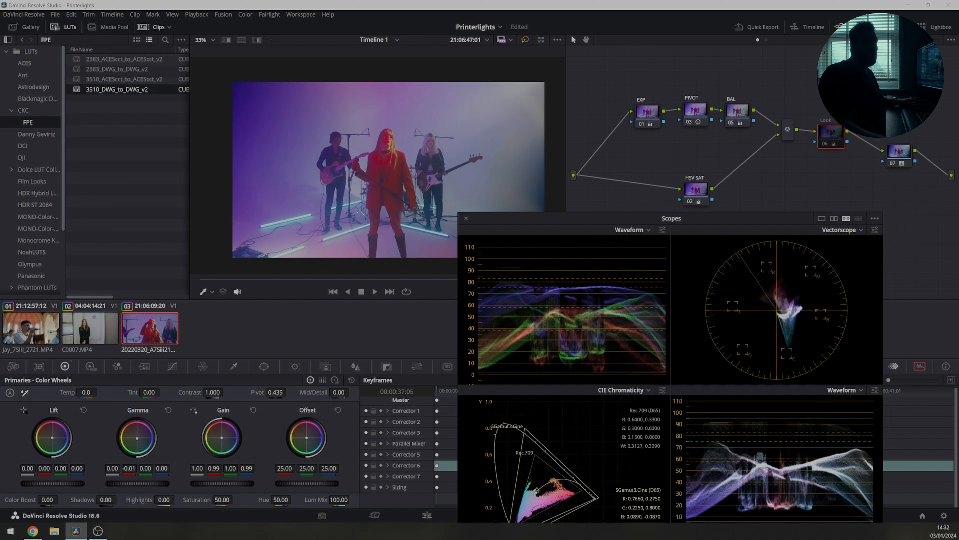
key("ctrl+d")
key("ctrl+d")
key("ctrl+d")
key("ctrl+d")
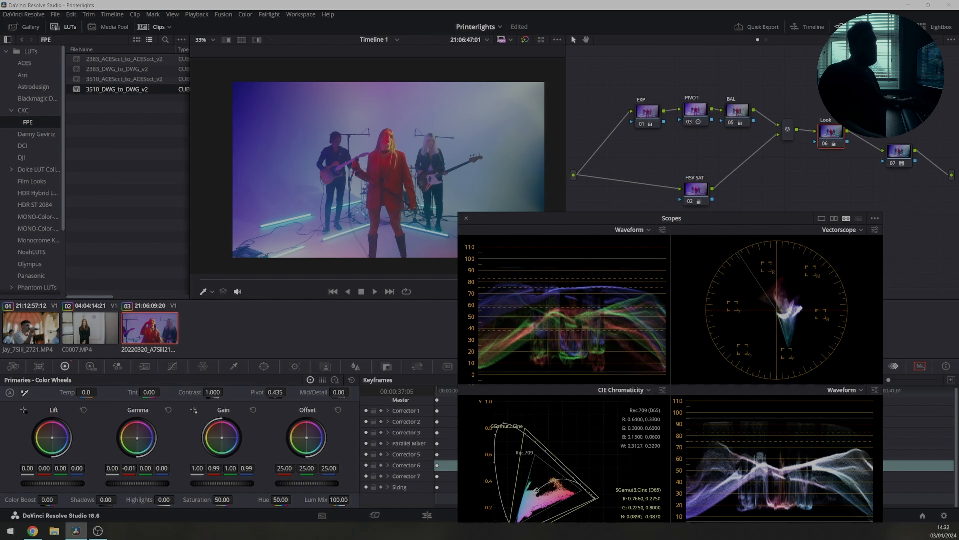
key("shift+d")
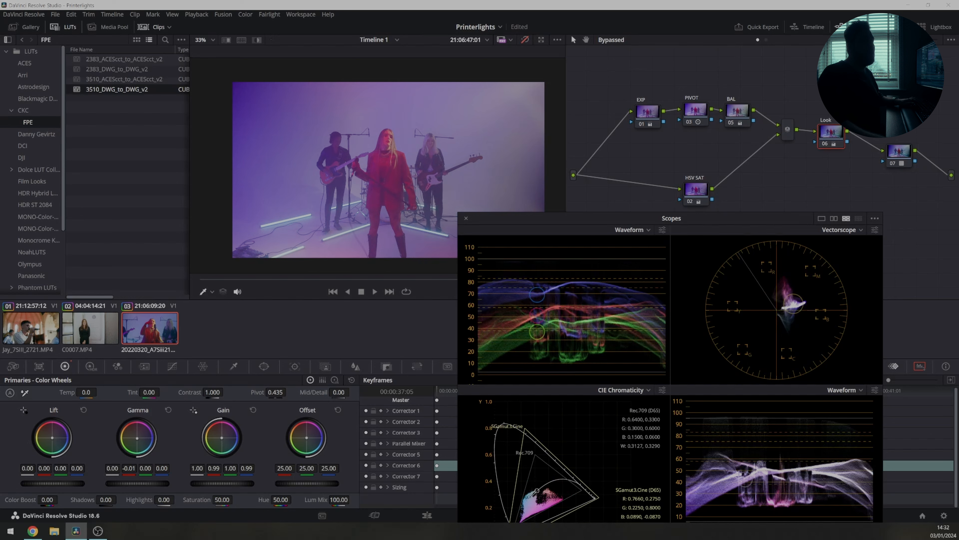
key("shift+d")
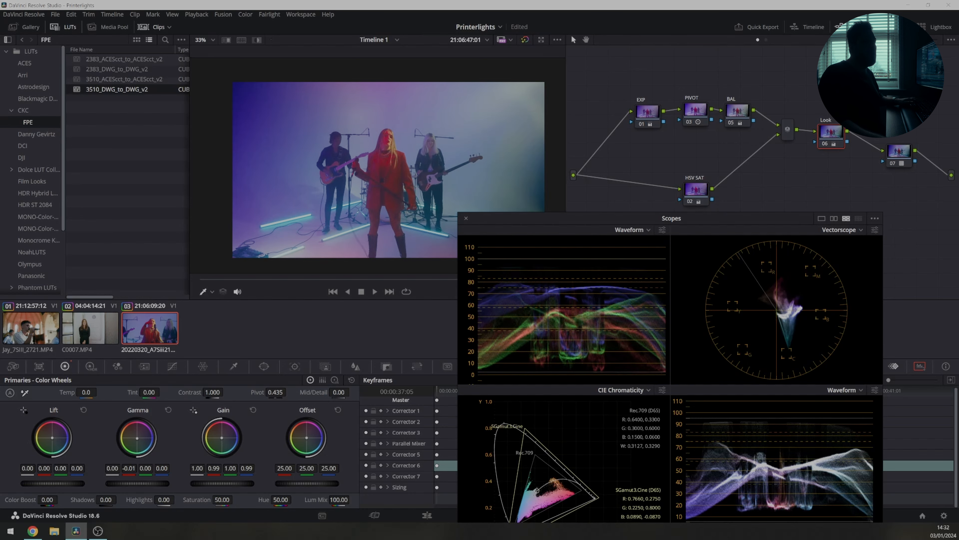
Step: Close the floating scopes and rearrange the node tree, making room after HSV SAT below the EXP, PIVOT and BAL row
left_click(466, 218)
left_click_drag(696, 189, 638, 217)
left_click_drag(831, 132, 834, 145)
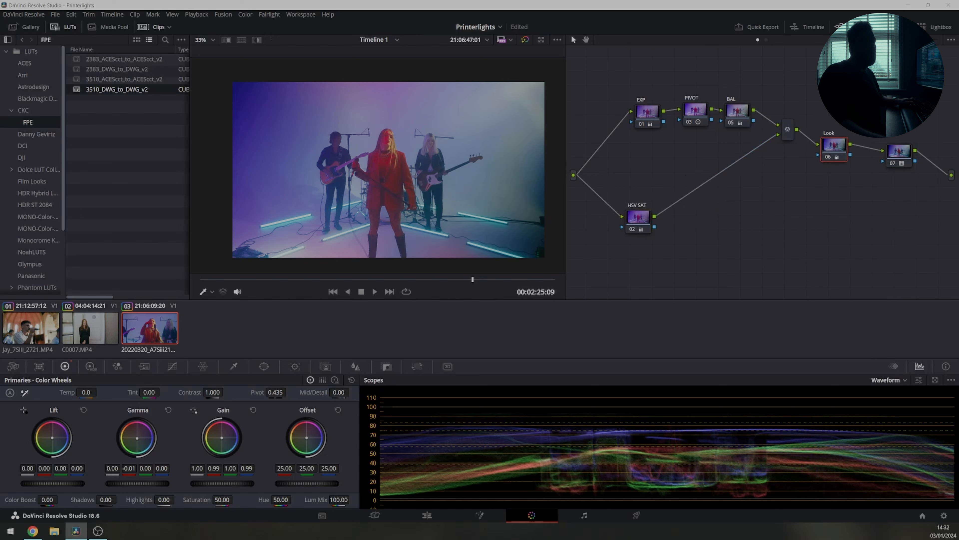
left_click_drag(647, 112, 630, 107)
left_click_drag(695, 109, 671, 110)
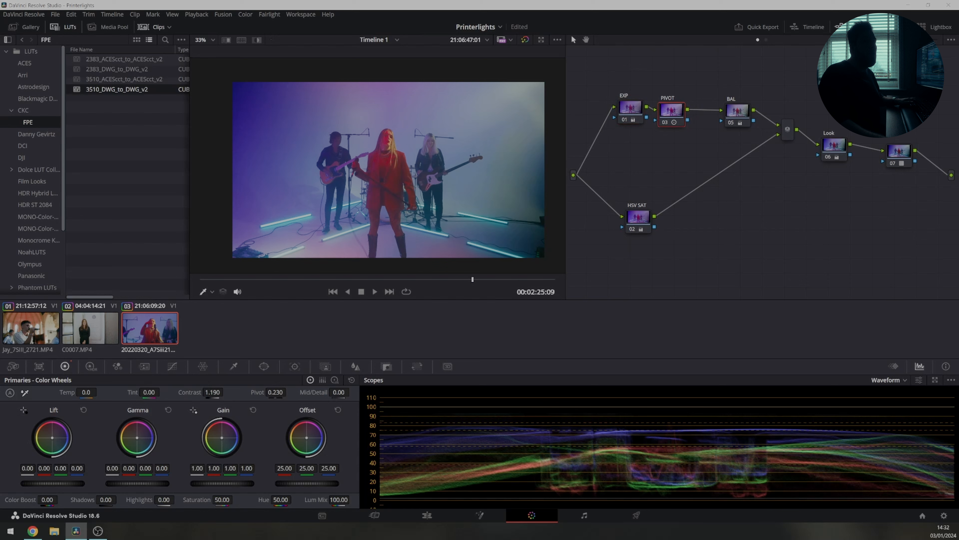
left_click_drag(737, 110, 713, 115)
left_click_drag(788, 130, 752, 154)
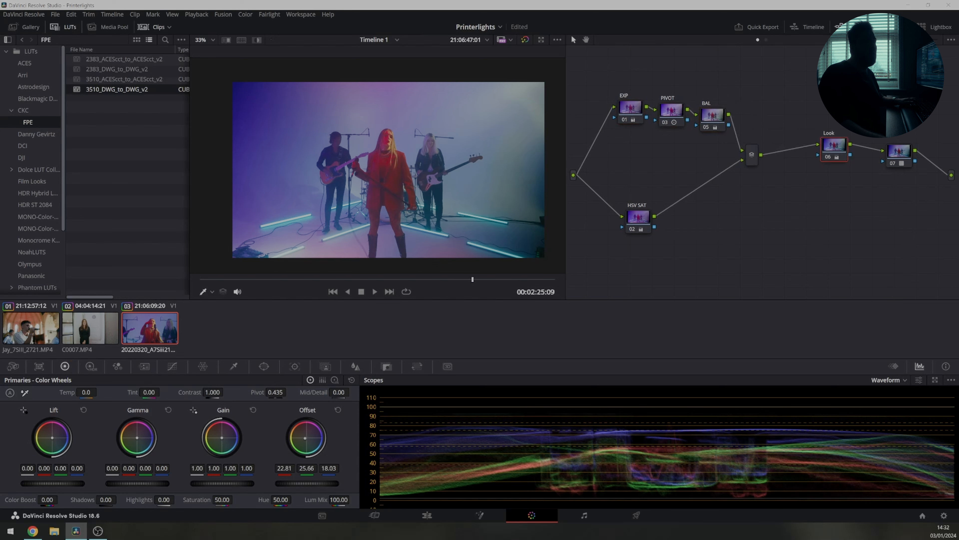
left_click_drag(833, 144, 809, 150)
left_click_drag(899, 151, 891, 142)
Step: Add a serial node after HSV SAT with a circular window widened to aspect 70.70 and softness 36.00
left_click_drag(638, 217, 635, 217)
key("alt+s")
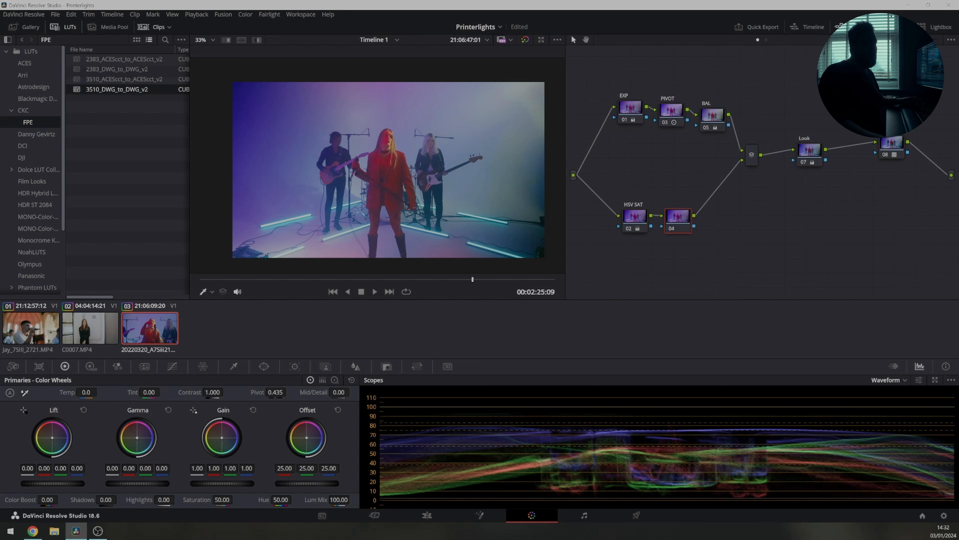
left_click(264, 366)
left_click(19, 436)
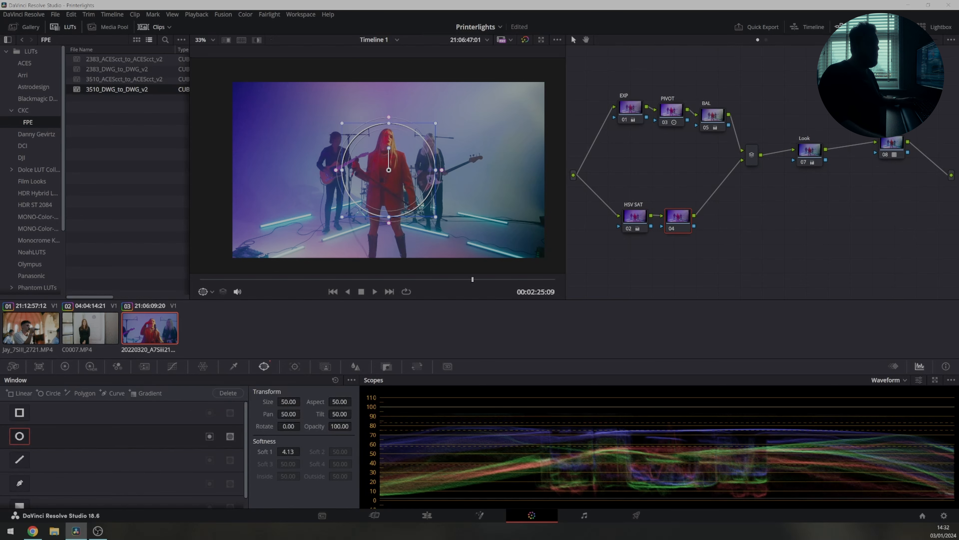
left_click_drag(436, 170, 548, 170)
Step: Set the windowed node's gamma to Linear and lower its gain to 0.65
right_click(671, 215)
mouse_move(706, 332)
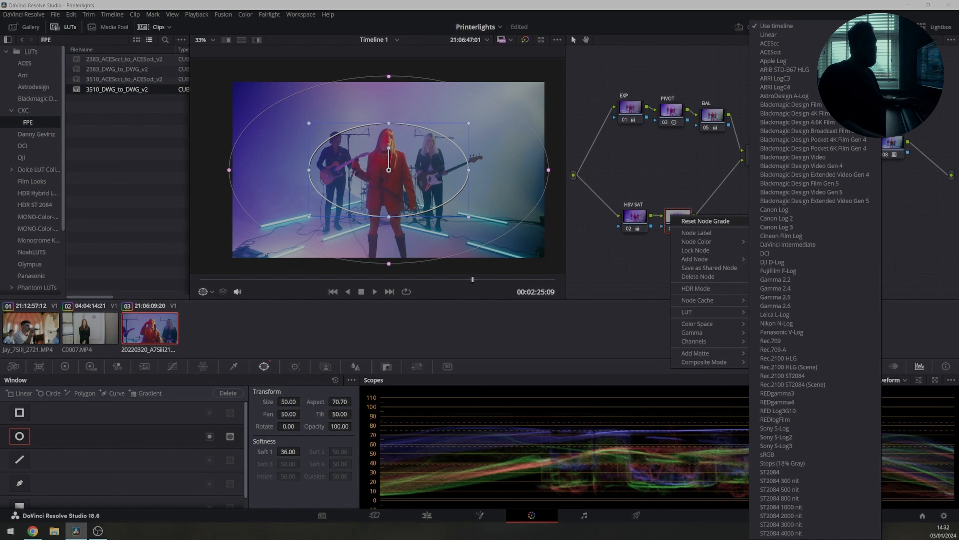
left_click(768, 43)
right_click(683, 219)
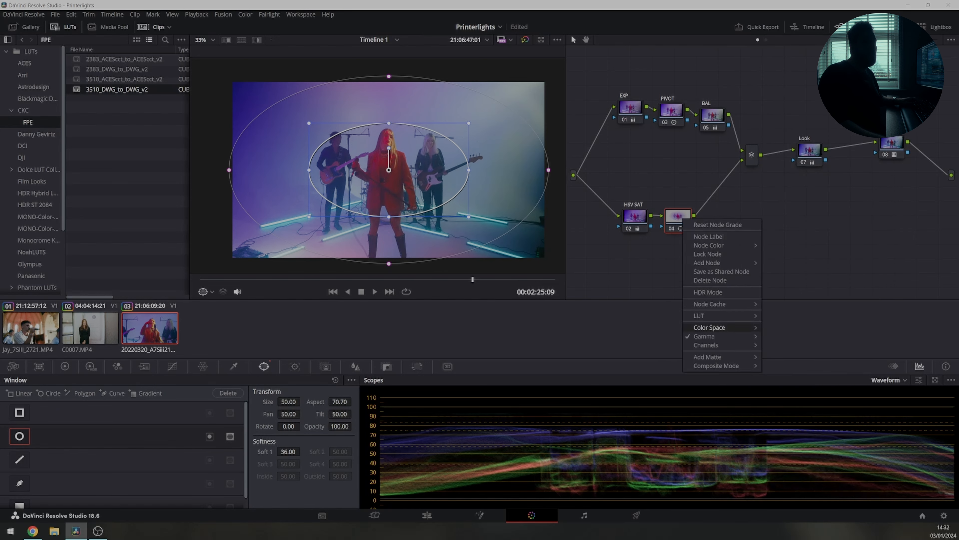
mouse_move(704, 336)
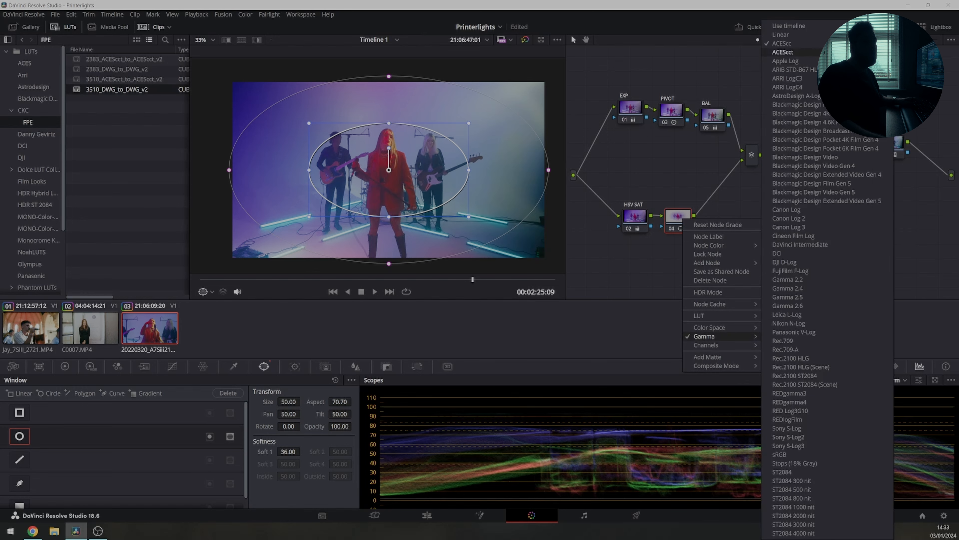
left_click(778, 36)
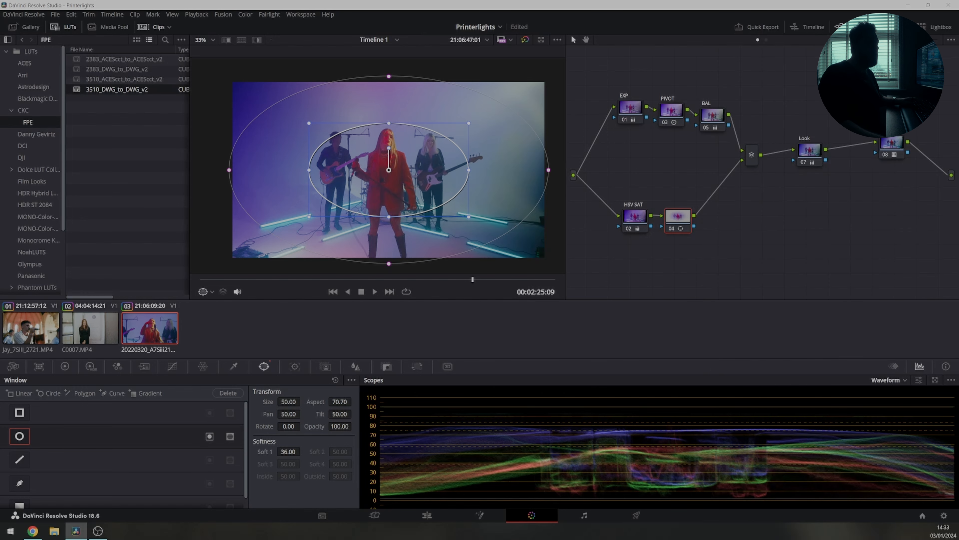
left_click(64, 366)
left_click_drag(222, 484, 192, 483)
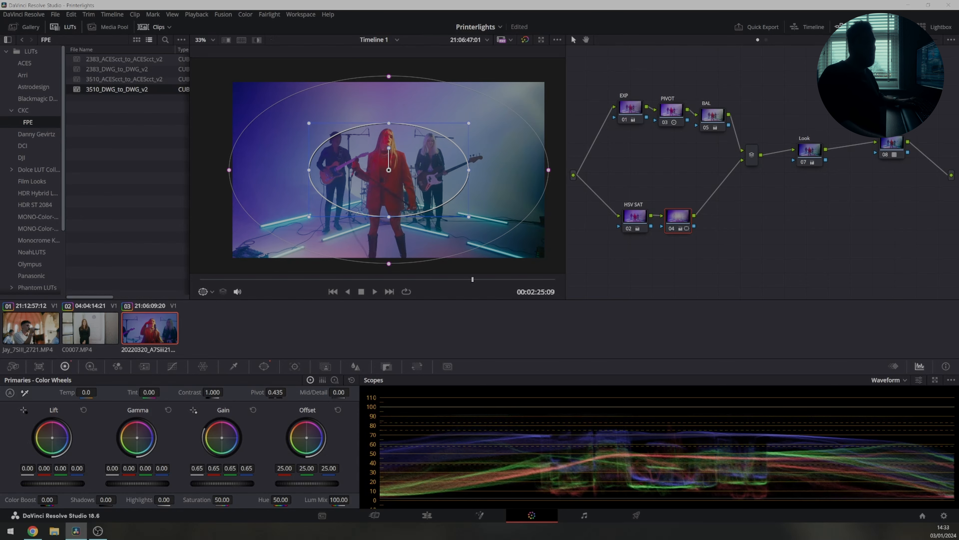
Step: Check the band shot in the floating scopes and compare its finished grade with the bypassed image
left_click(935, 380)
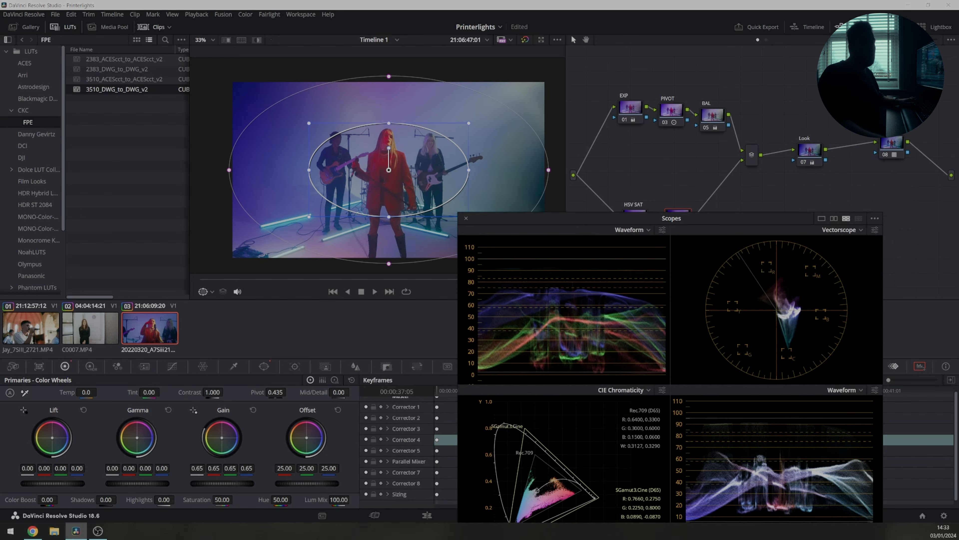
left_click_drag(604, 218, 608, 172)
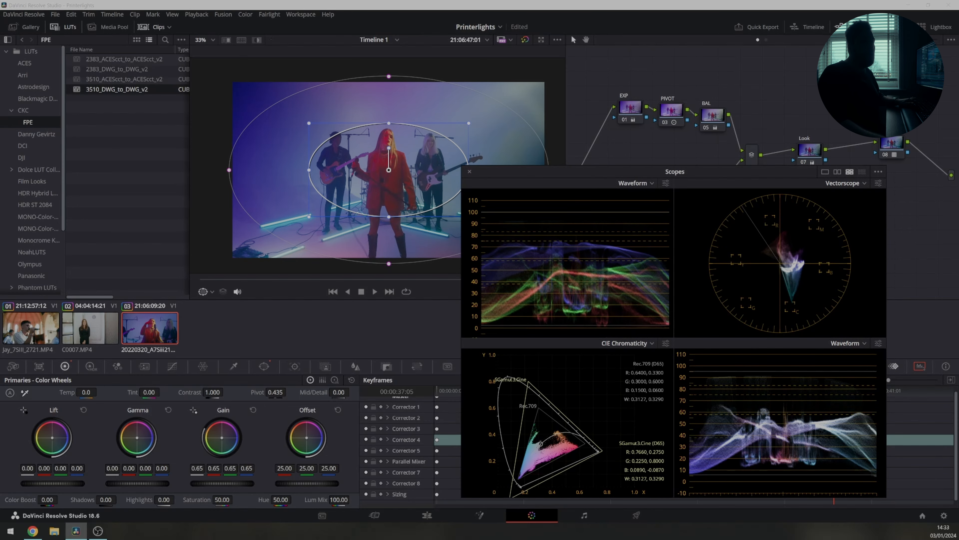
key("ctrl+shift+w")
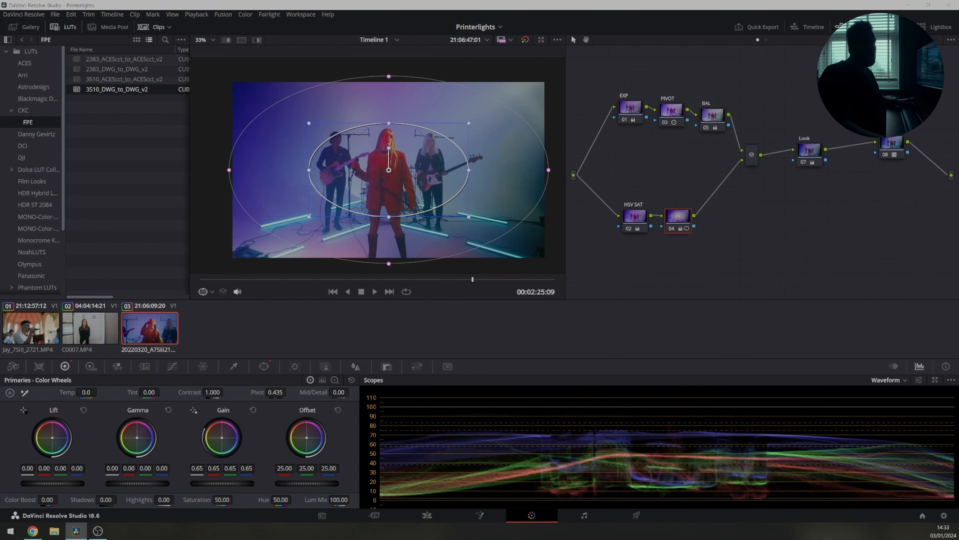
key("shift+d")
left_click(809, 150)
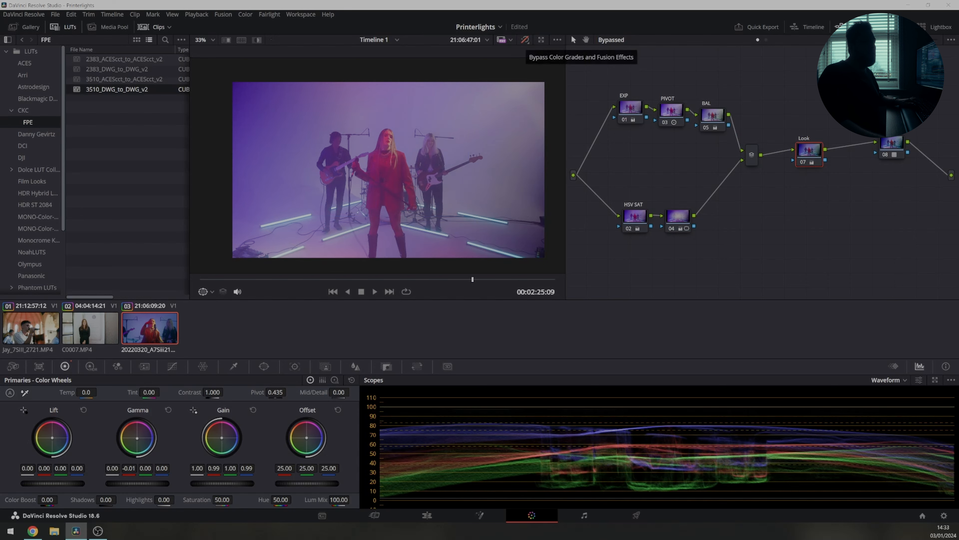
left_click(524, 40)
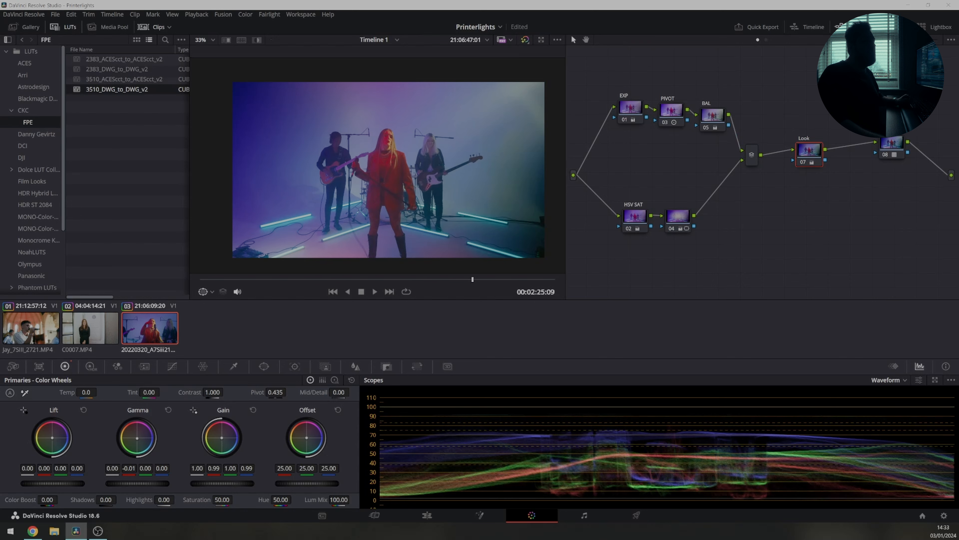
key("shift+d")
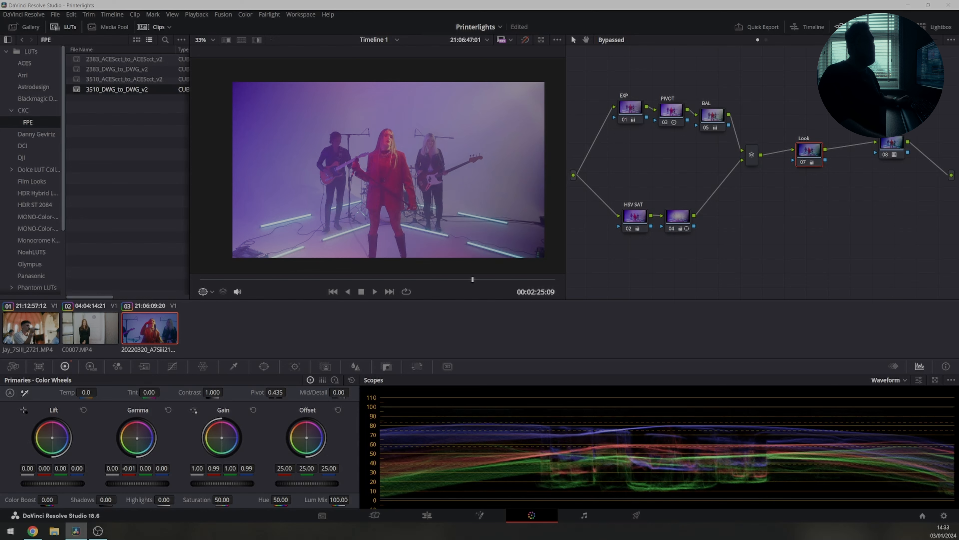
key("shift+d")
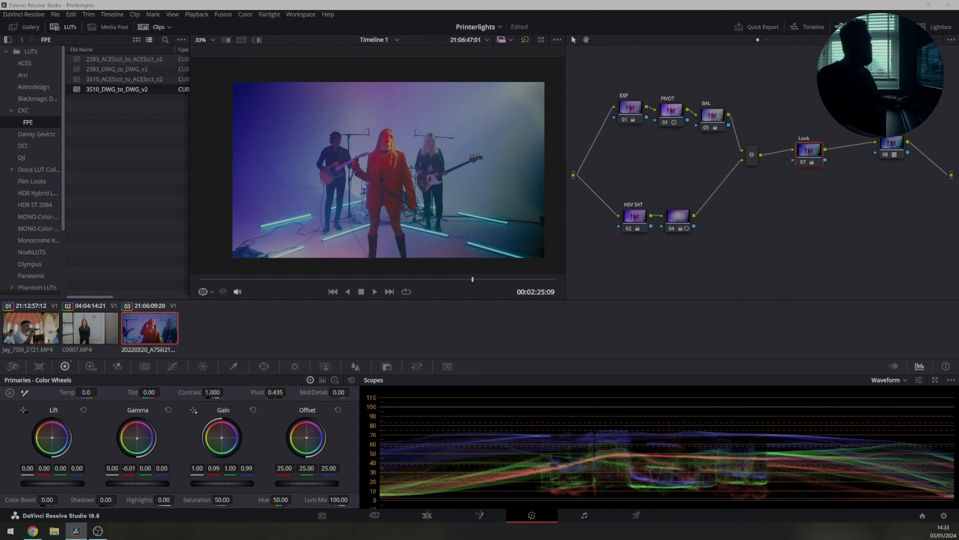
Step: Compare clip C0007.MP4 graded and bypassed with the floating scopes, and go to the first clip
left_click(90, 328)
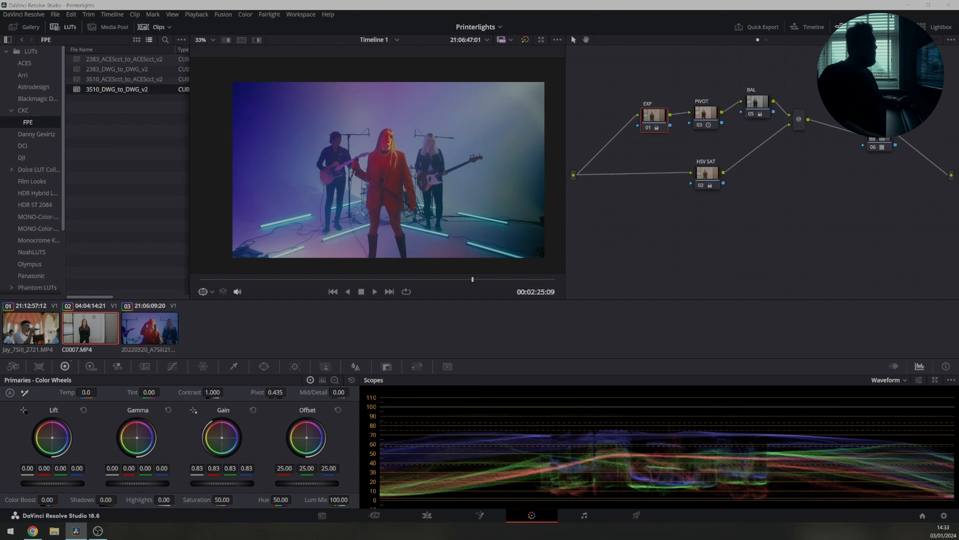
key("shift+d")
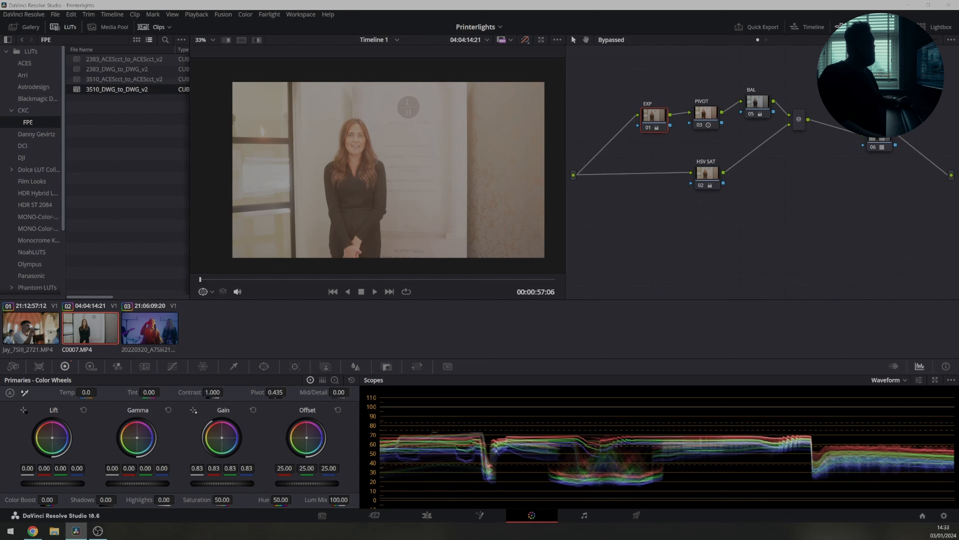
key("ctrl+shift+w")
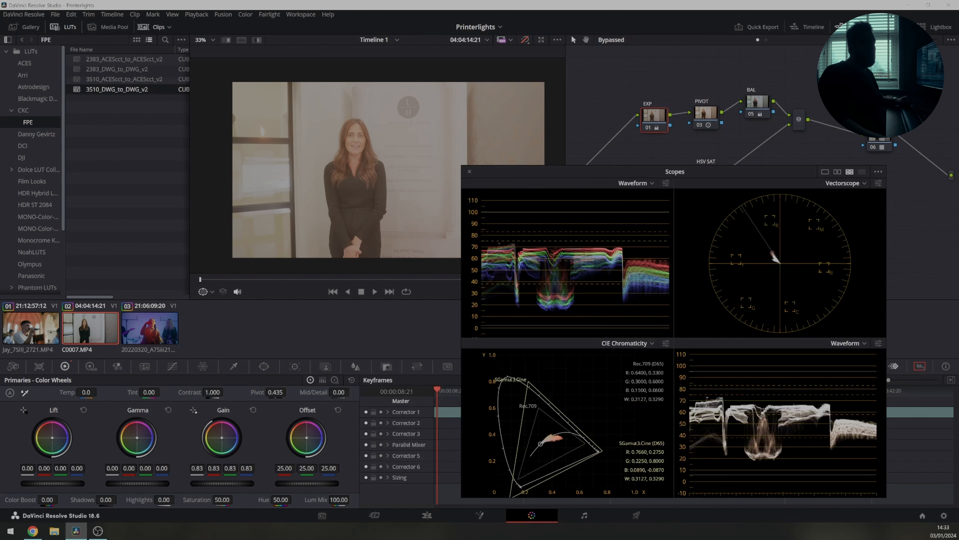
key("shift+d")
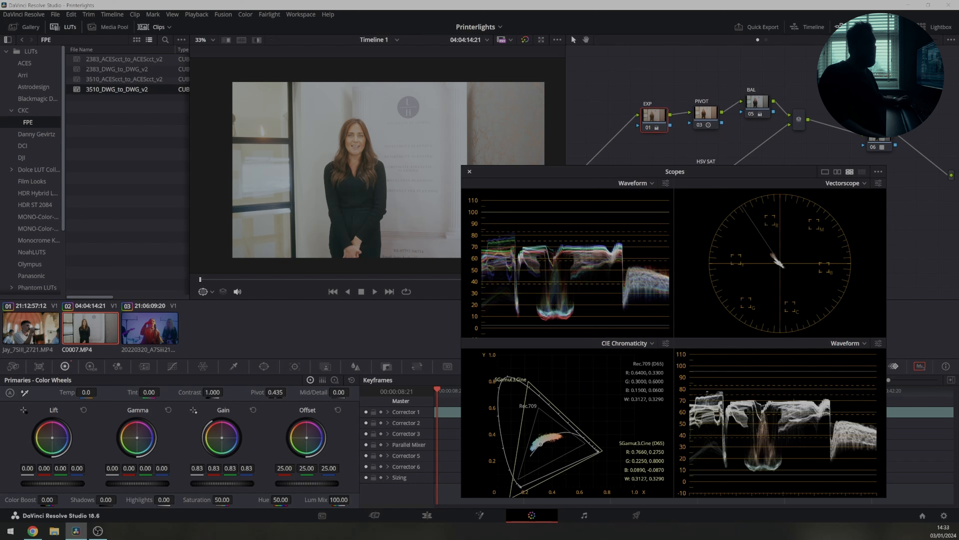
left_click_drag(642, 172, 639, 167)
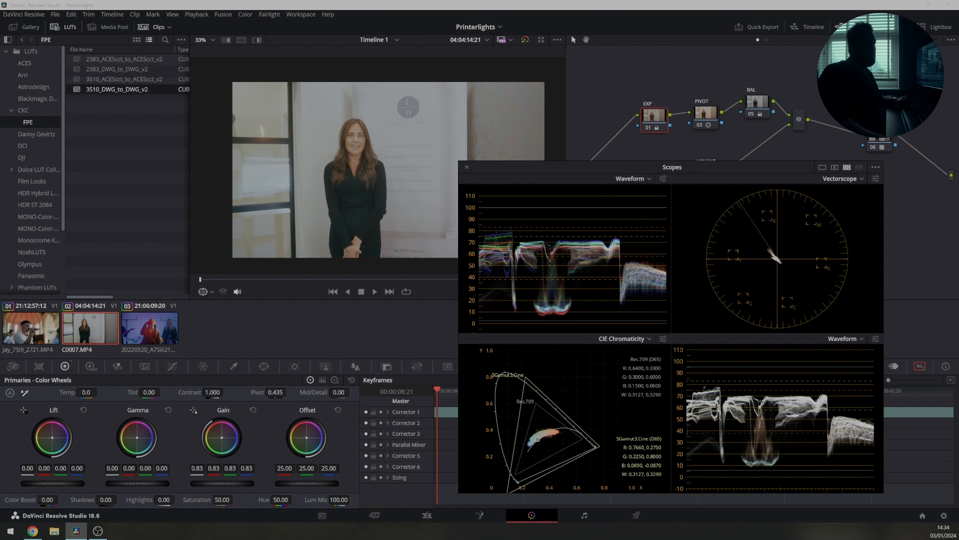
left_click(467, 167)
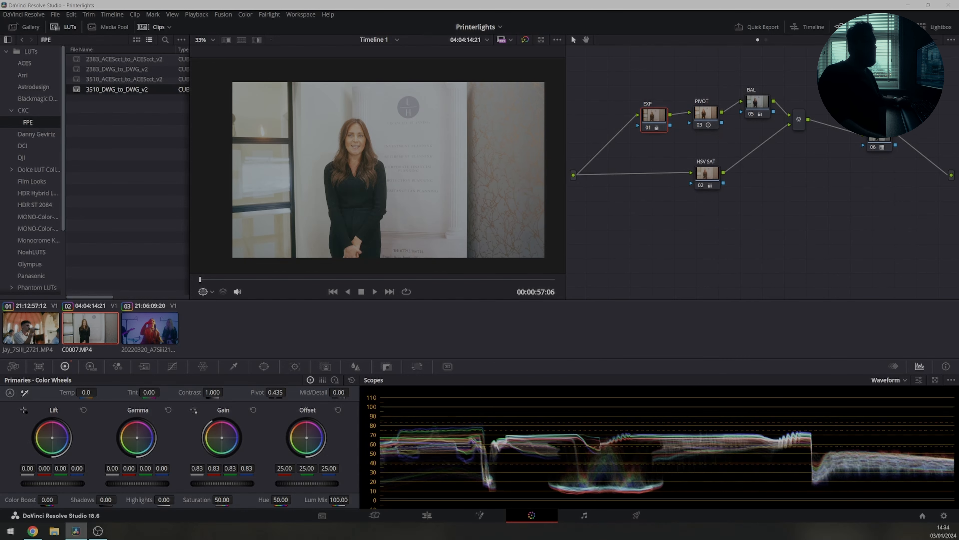
key("Up")
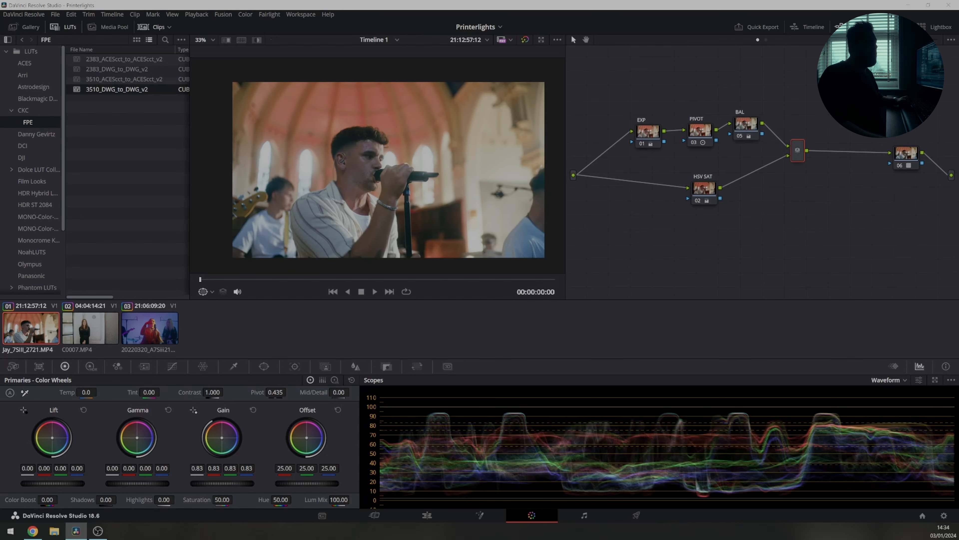